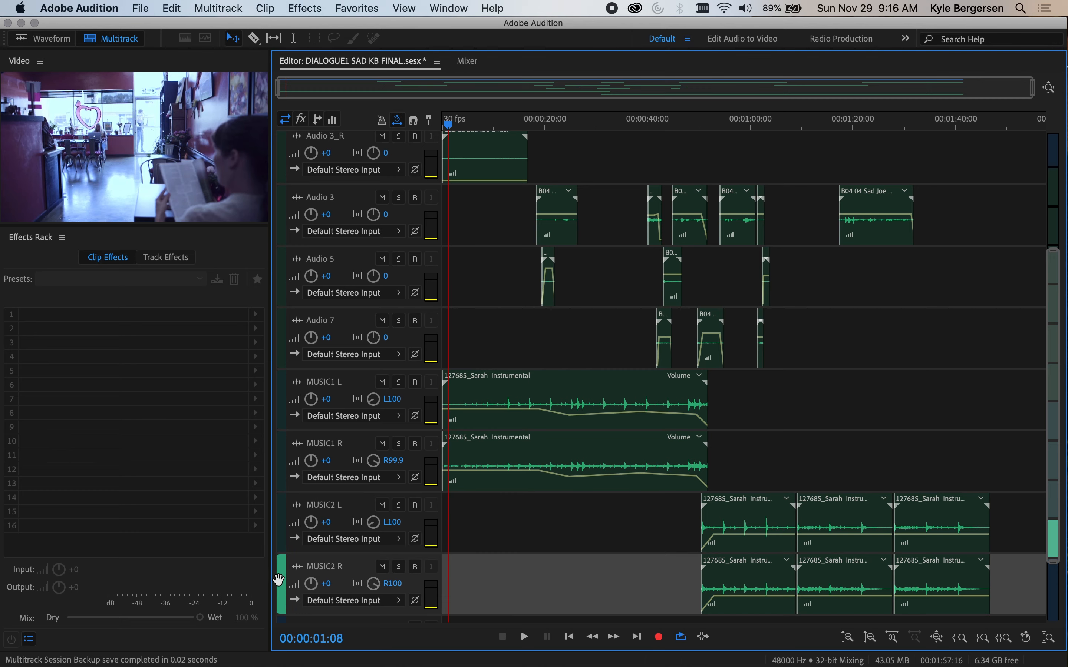
# - Shrink the MUSIC1 L, MUSIC1 R, MUSIC2 L and MUSIC2 R tracks to thin rows in the multitrack editor
pyautogui.doubleClick(471, 302)
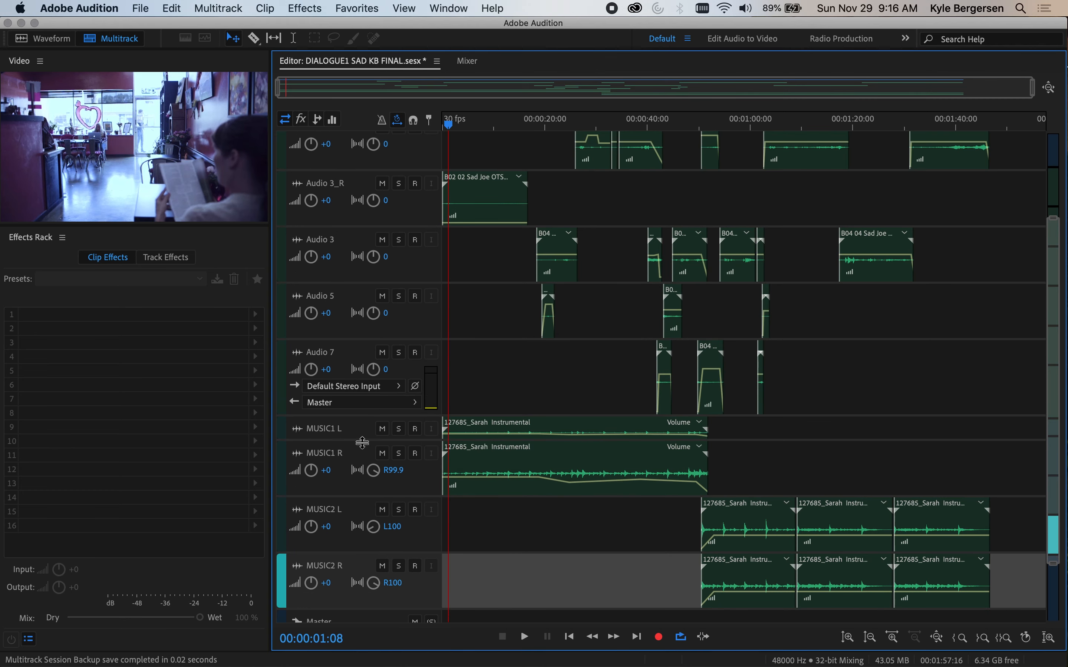
pyautogui.moveTo(360, 497); pyautogui.dragTo(367, 429)
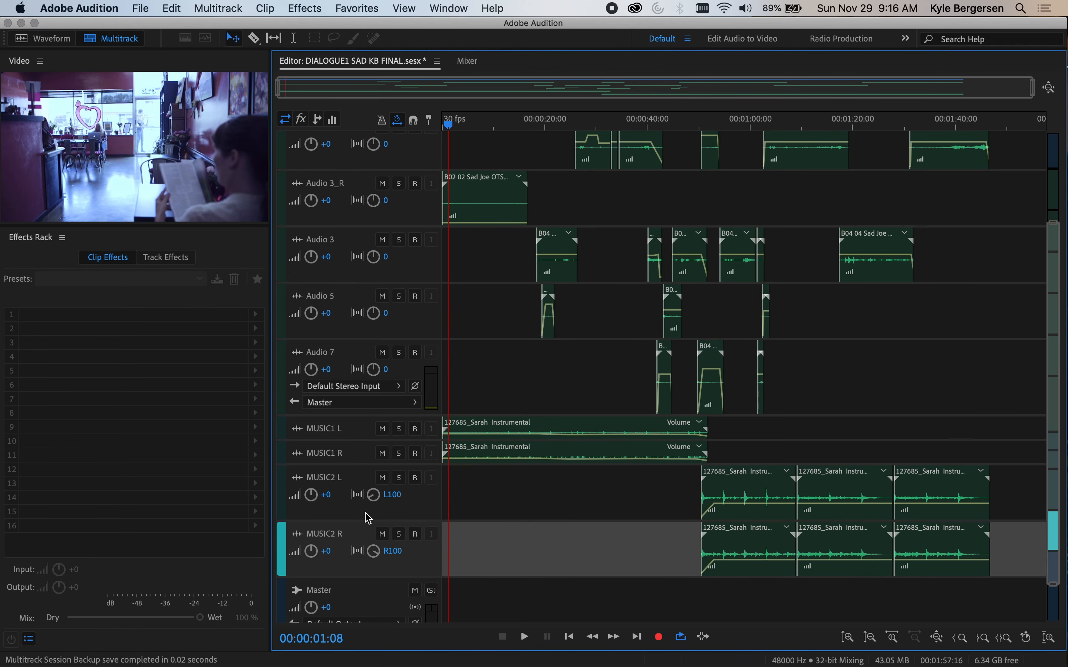
pyautogui.moveTo(366, 522); pyautogui.dragTo(375, 463)
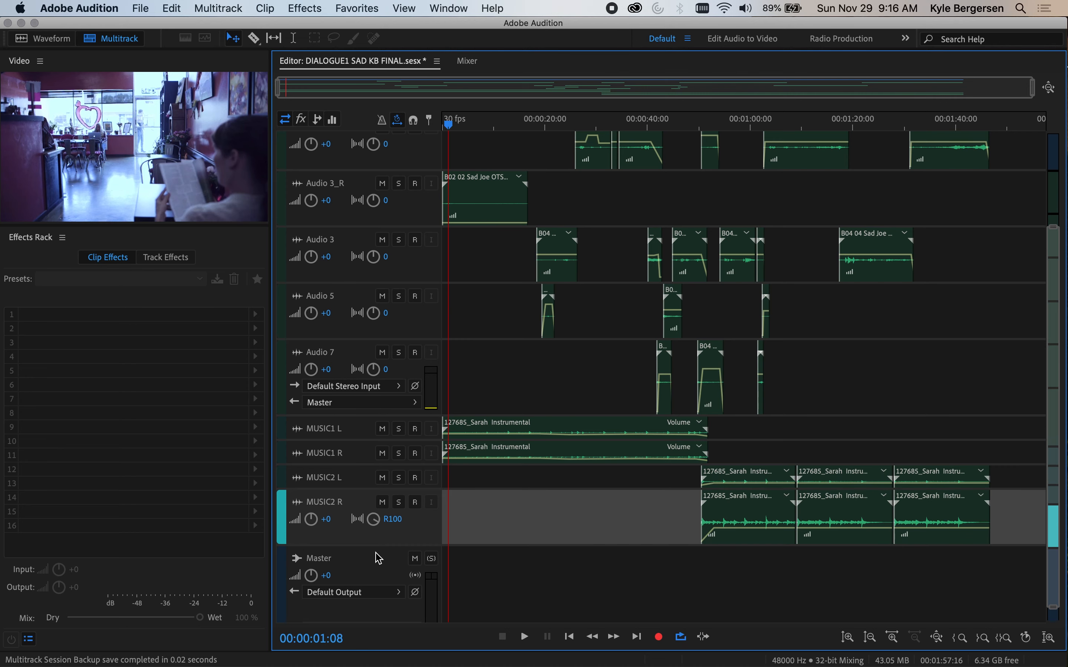
pyautogui.moveTo(377, 546); pyautogui.dragTo(383, 461)
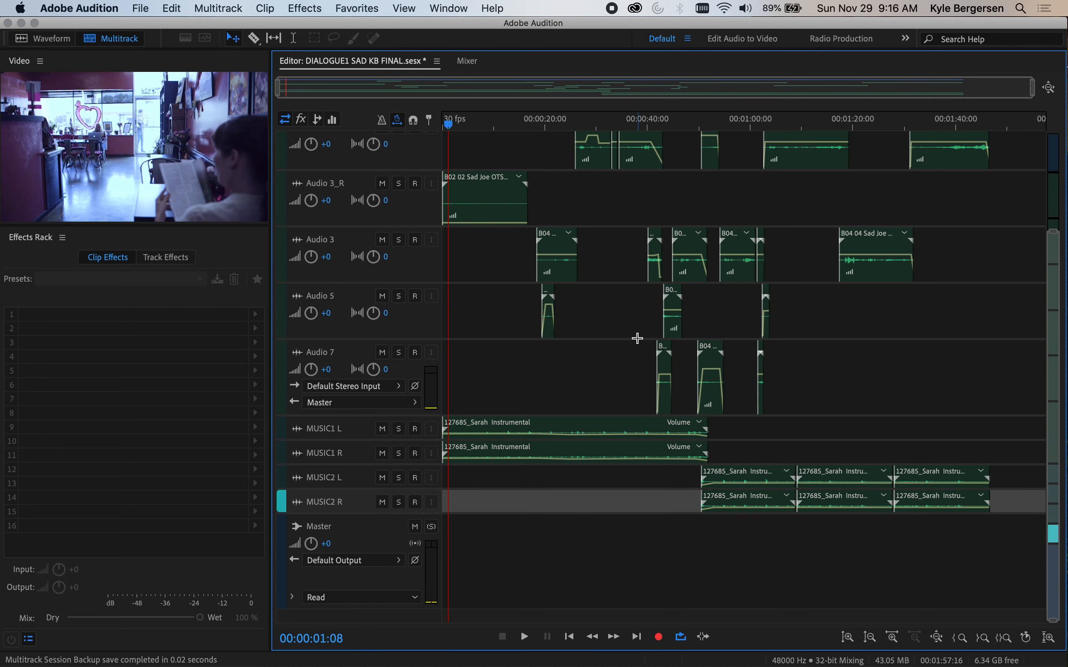
# - Compress the heights of all tracks so the whole session from Video Reference to Master fits in the editor
pyautogui.scroll(5, 634, 339)
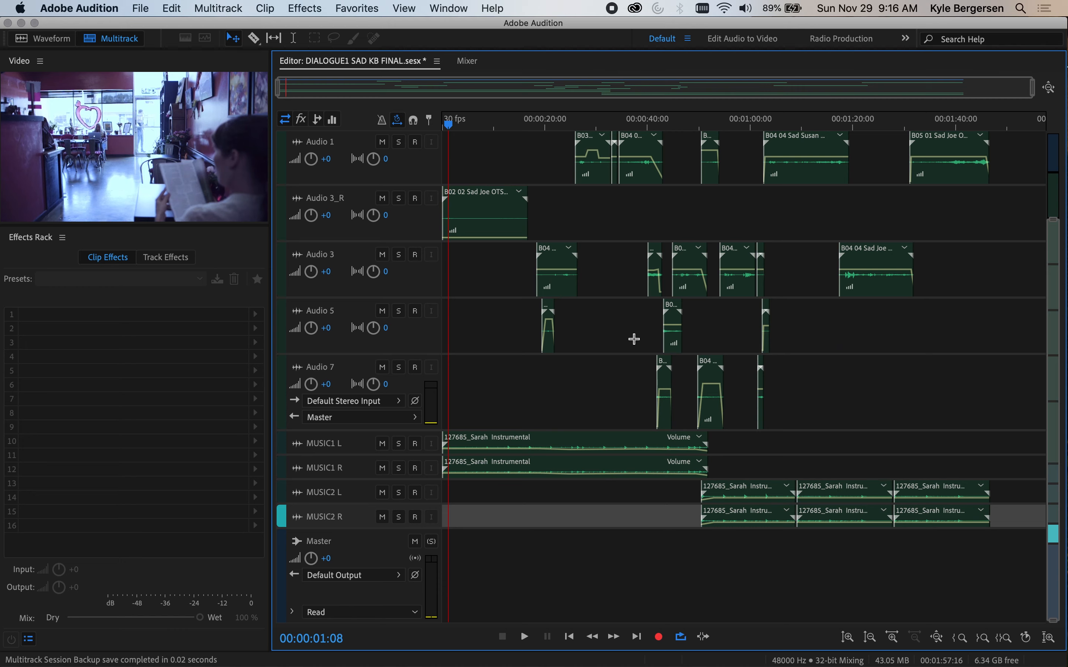
pyautogui.scroll(-4, 634, 339)
pyautogui.scroll(4, 634, 339)
pyautogui.scroll(-4, 634, 339)
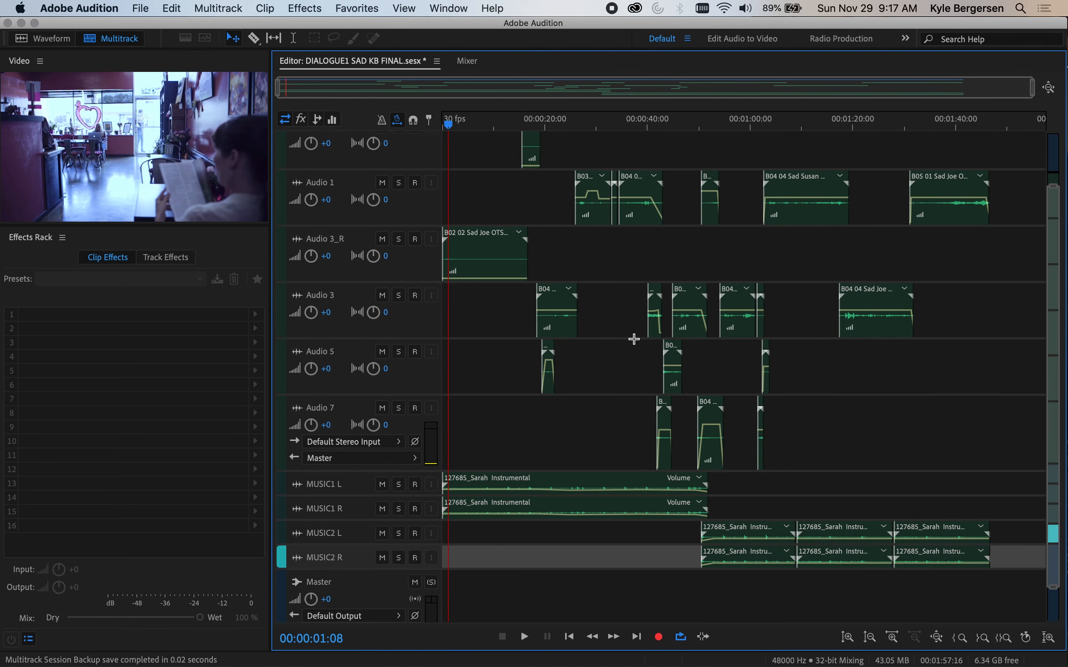
pyautogui.scroll(5, 634, 339)
pyautogui.scroll(-3, 634, 339)
pyautogui.scroll(3, 634, 338)
pyautogui.scroll(-3, 634, 339)
pyautogui.scroll(-2, 634, 339)
pyautogui.scroll(4, 633, 339)
pyautogui.scroll(-5, 369, 382)
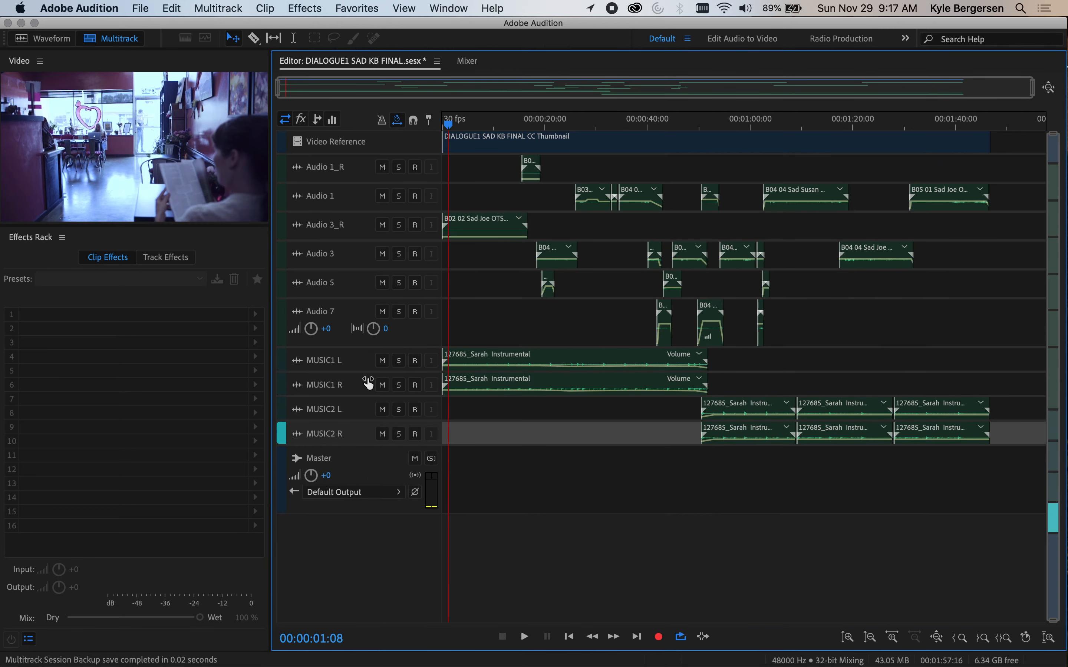
# - Mute the four music tracks: MUSIC1 L, MUSIC1 R, MUSIC2 L and MUSIC2 R
pyautogui.scroll(6, 369, 383)
pyautogui.scroll(-3, 369, 382)
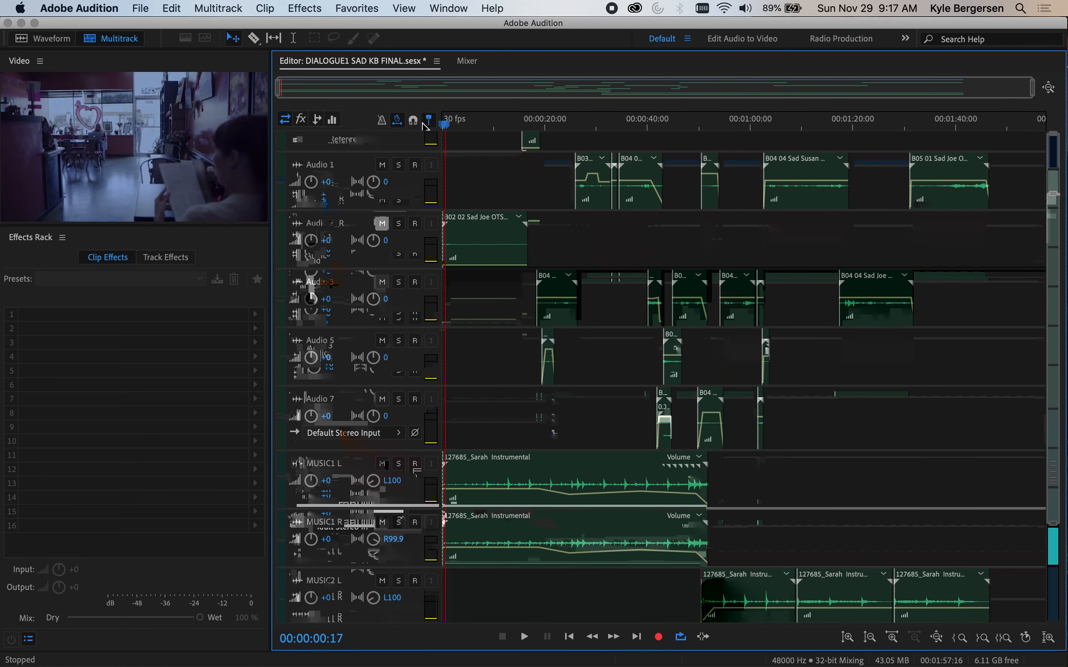
pyautogui.scroll(-2, 559, 431)
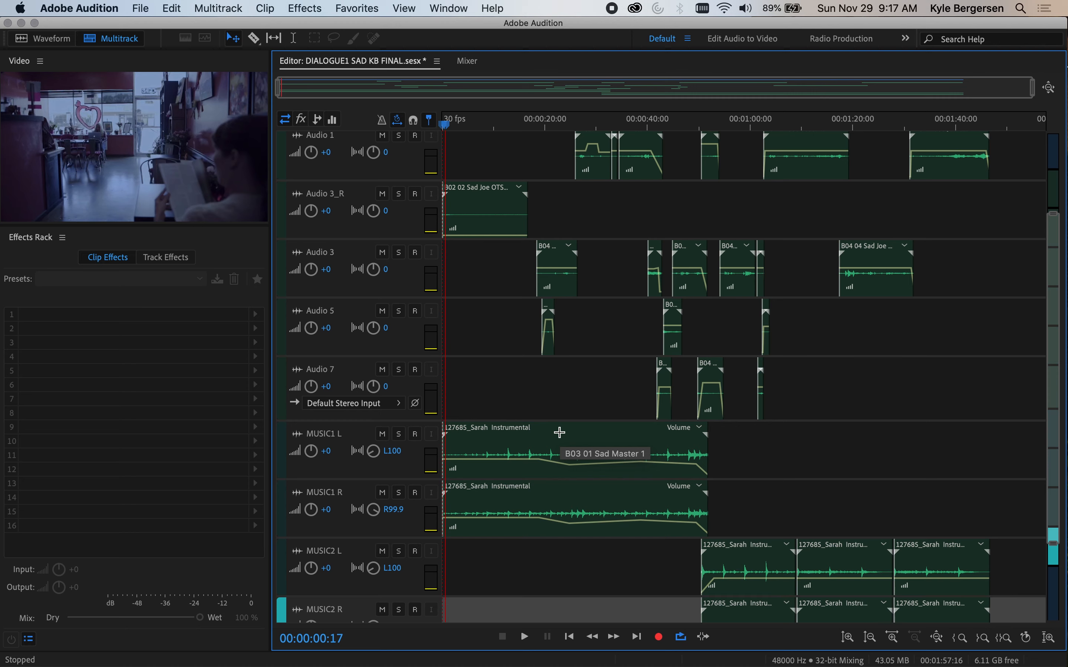
pyautogui.click(382, 434)
pyautogui.click(382, 492)
pyautogui.click(382, 551)
pyautogui.scroll(-1, 476, 572)
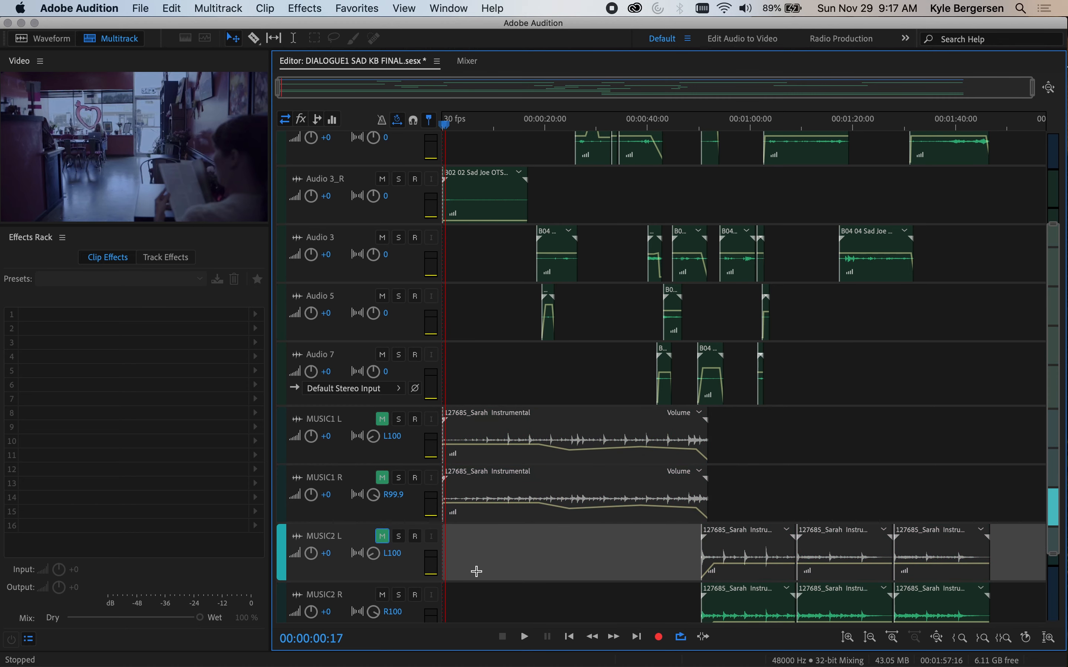
pyautogui.click(382, 594)
# - Delete the B02 02 Sad Joe OTS clip from Audio 3_R and the only clip from Audio 1_R
pyautogui.scroll(9, 545, 465)
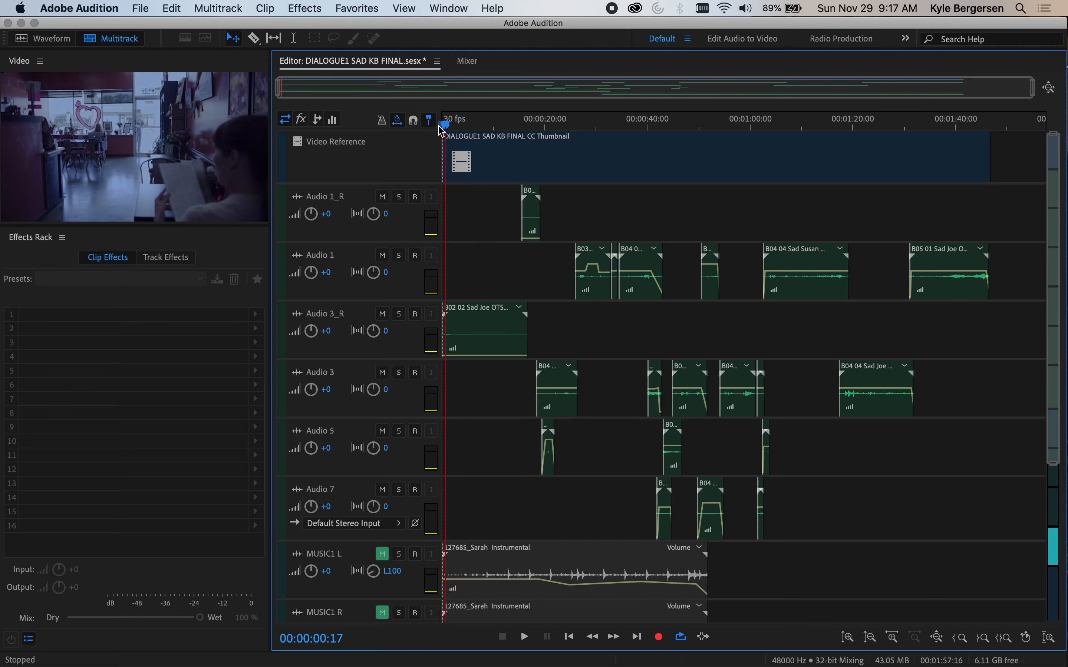
pyautogui.click(492, 319)
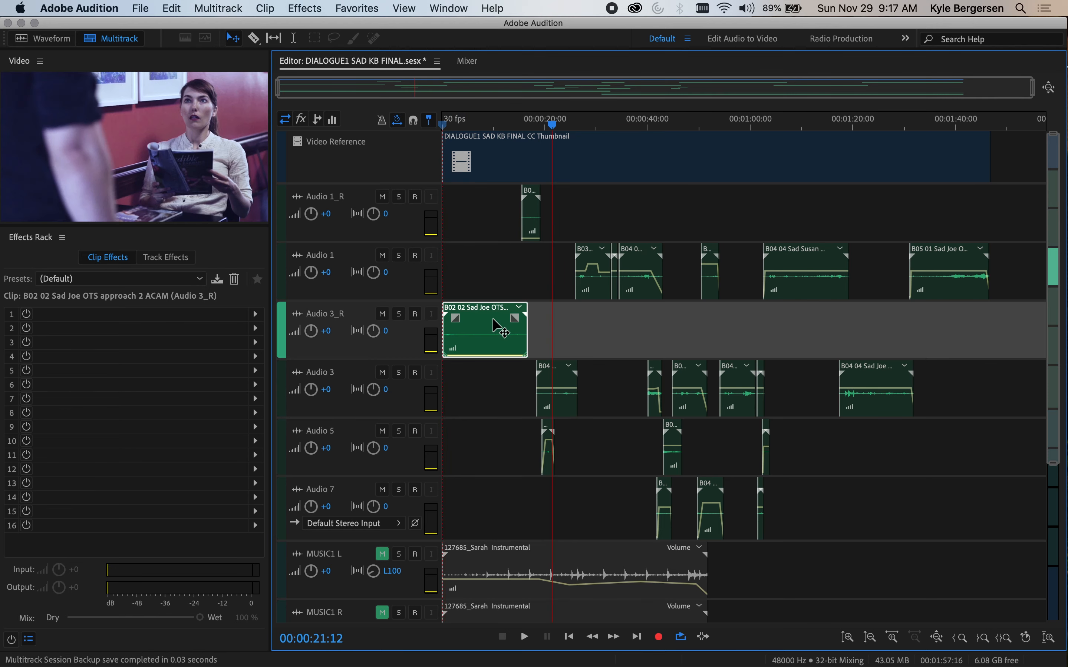
pyautogui.press('super+z')
pyautogui.click(499, 327)
pyautogui.press('Delete')
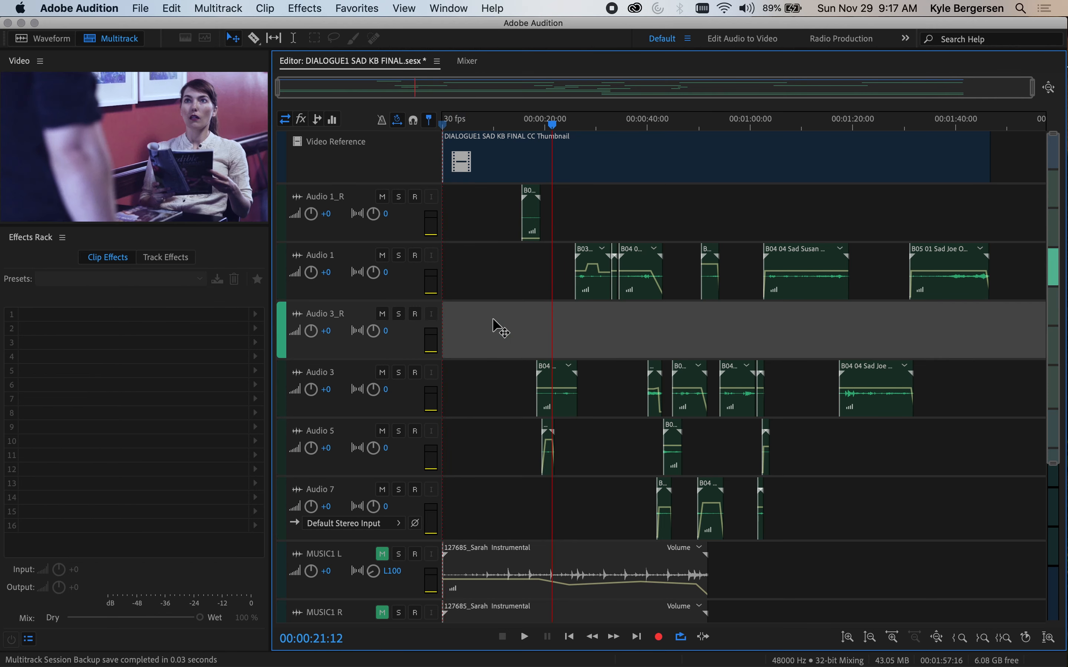
pyautogui.click(535, 216)
pyautogui.press('Delete')
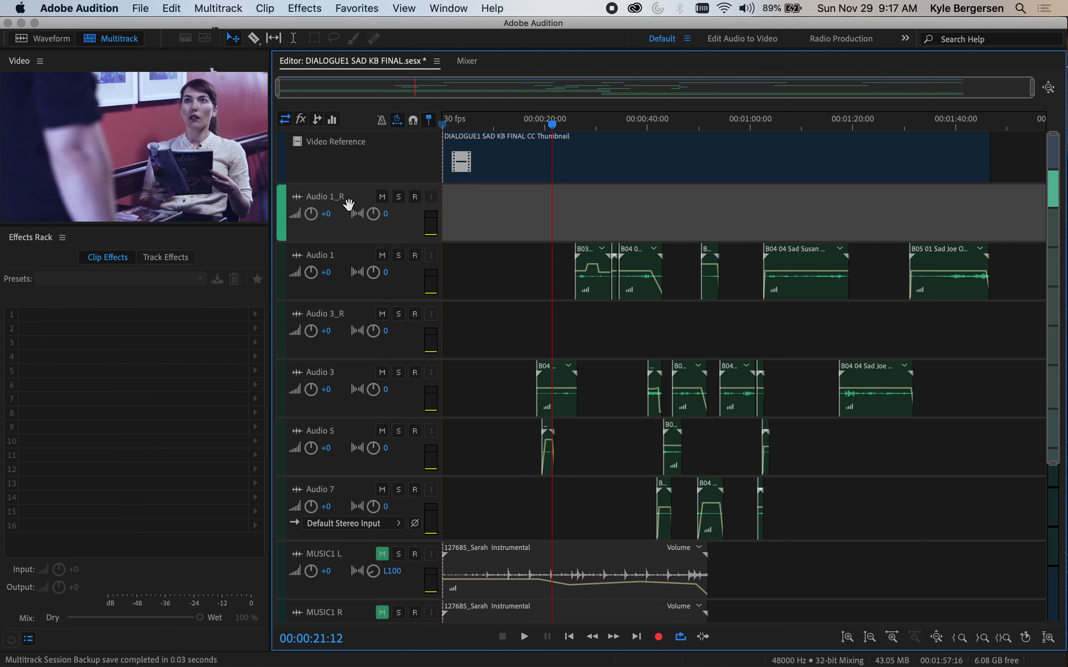
# - Delete the empty tracks Audio 1_R and Audio 3_R from the session
pyautogui.click(218, 8)
pyautogui.moveTo(223, 75)
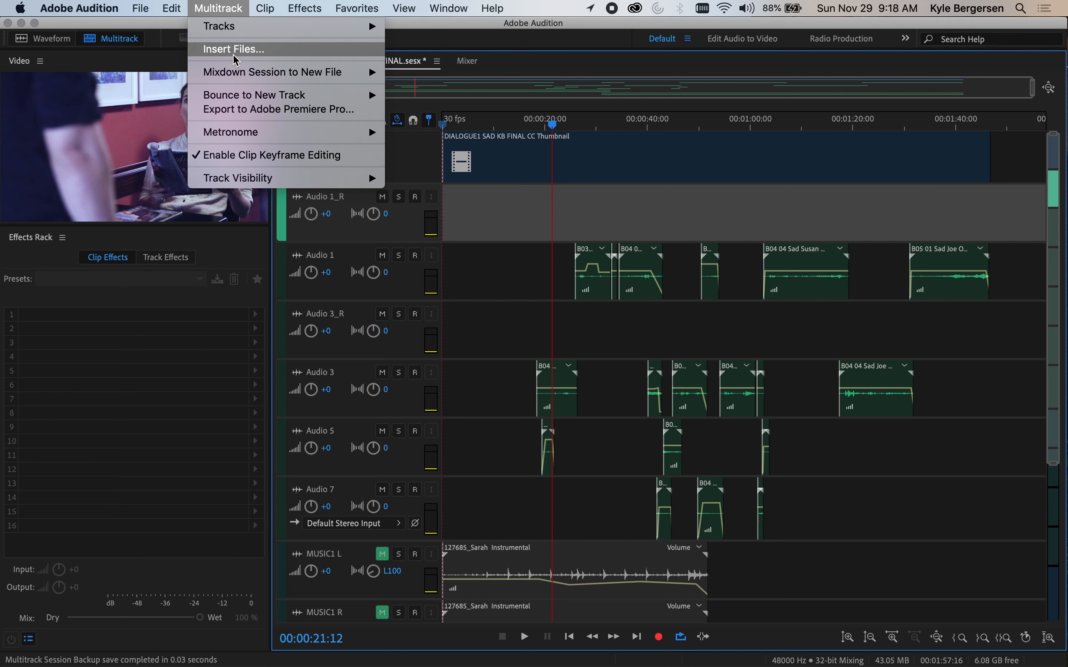
pyautogui.moveTo(240, 27)
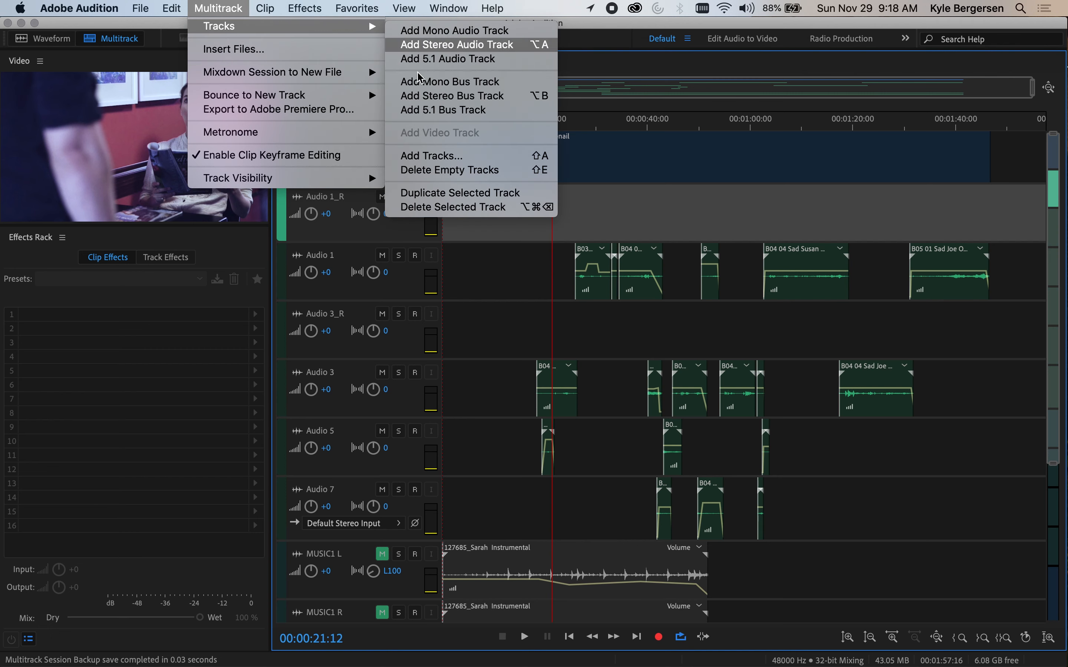
pyautogui.click(439, 207)
pyautogui.click(365, 257)
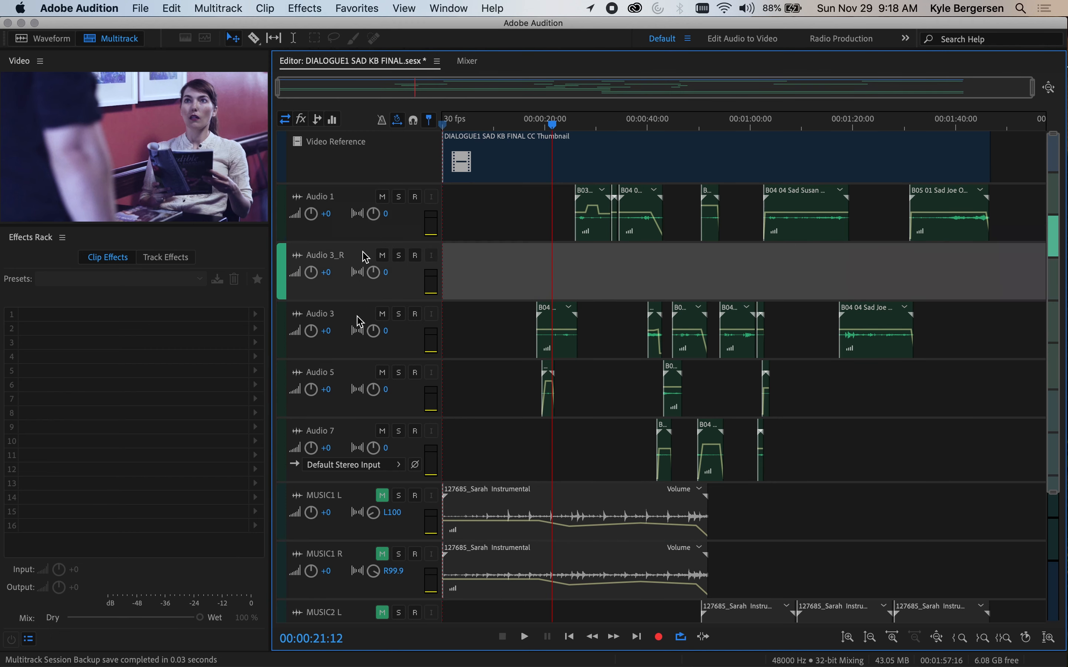
pyautogui.click(219, 7)
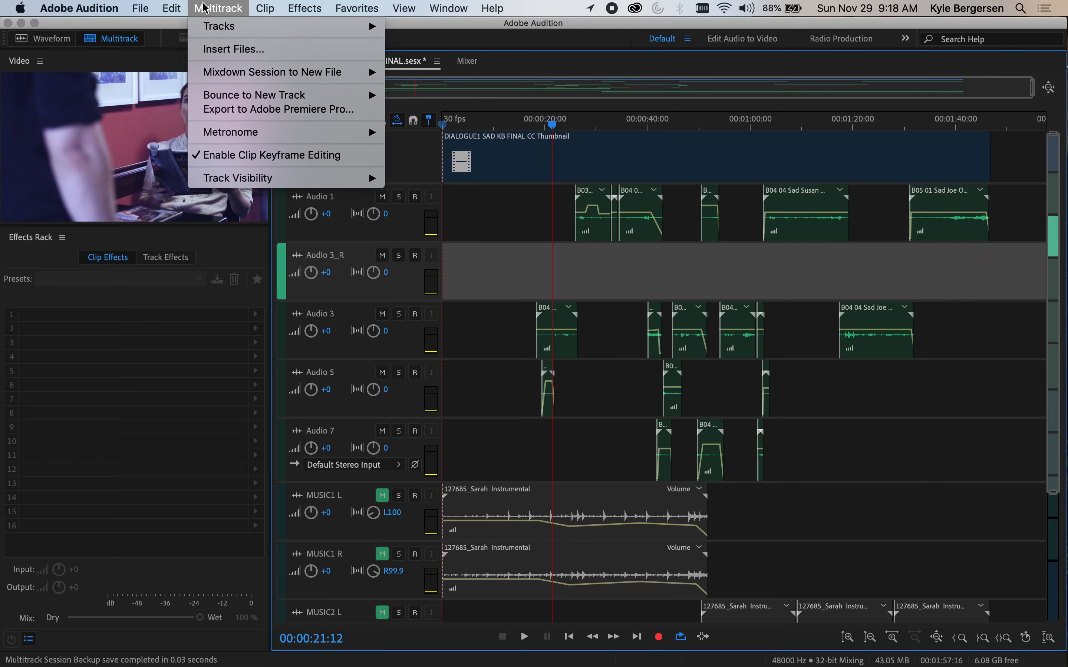
pyautogui.moveTo(221, 28)
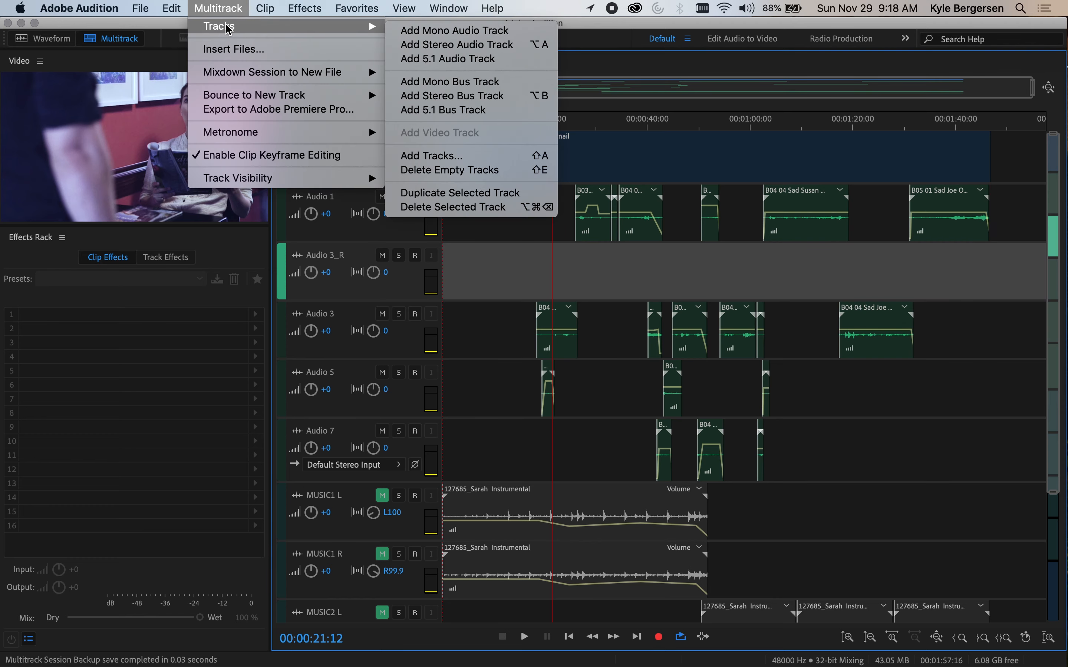
pyautogui.click(450, 207)
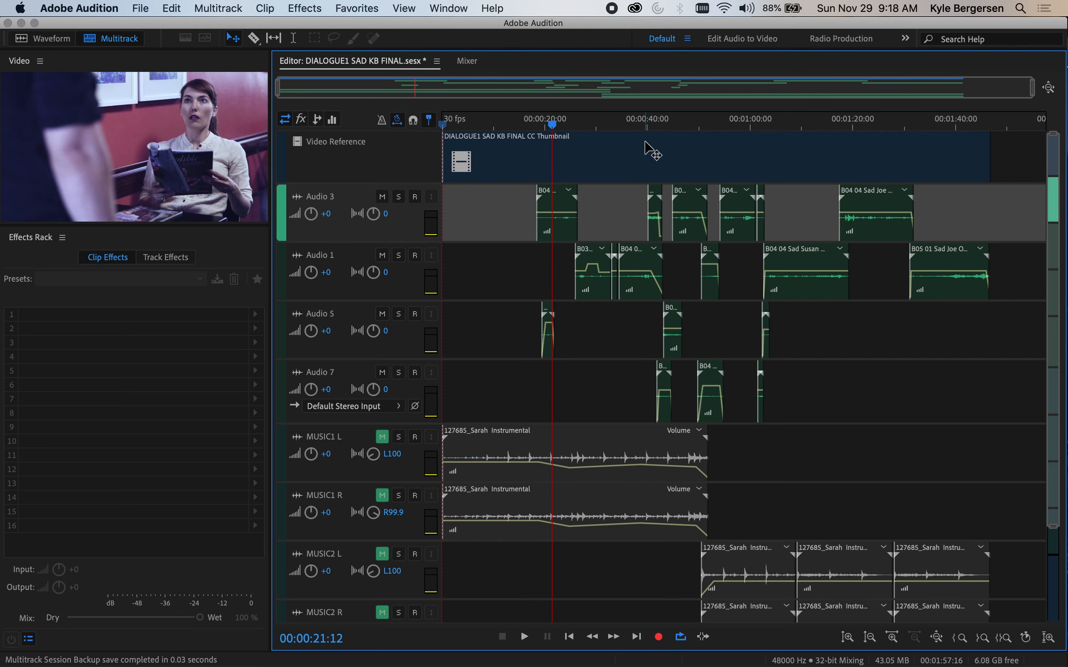
# - Play the dialogue from just before the 20-second mark and rename the Audio 3 track as GUY
pyautogui.moveTo(552, 124); pyautogui.dragTo(542, 130)
pyautogui.press('space')
pyautogui.click(316, 200)
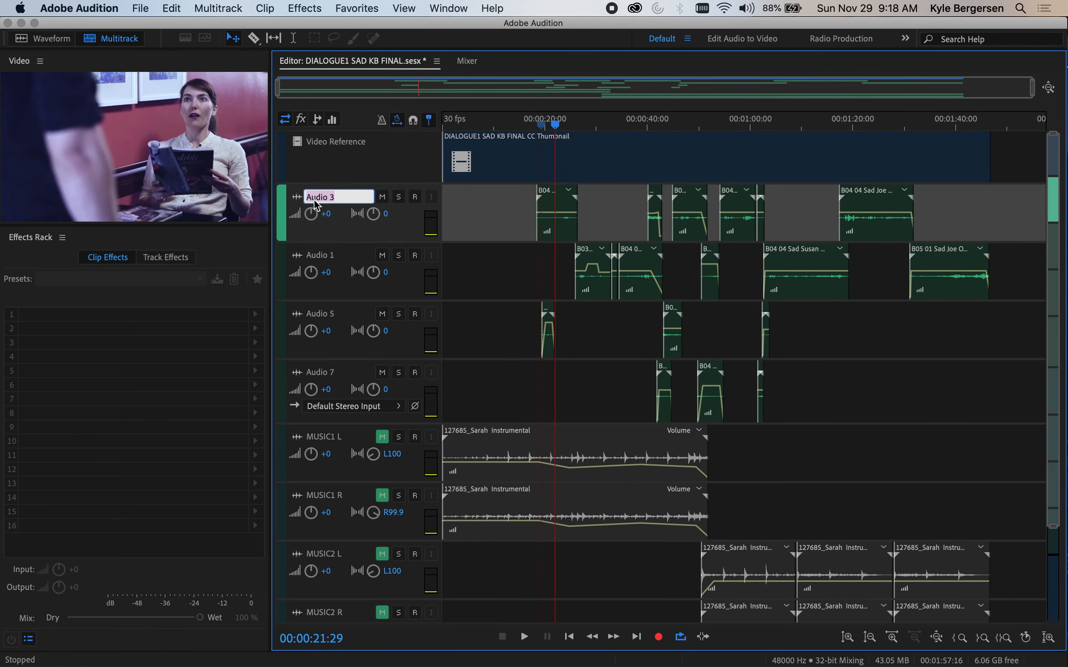
pyautogui.write('G')
# - Rename the Audio 1 track as GAL
pyautogui.press('=')
pyautogui.press('=')
pyautogui.press('=')
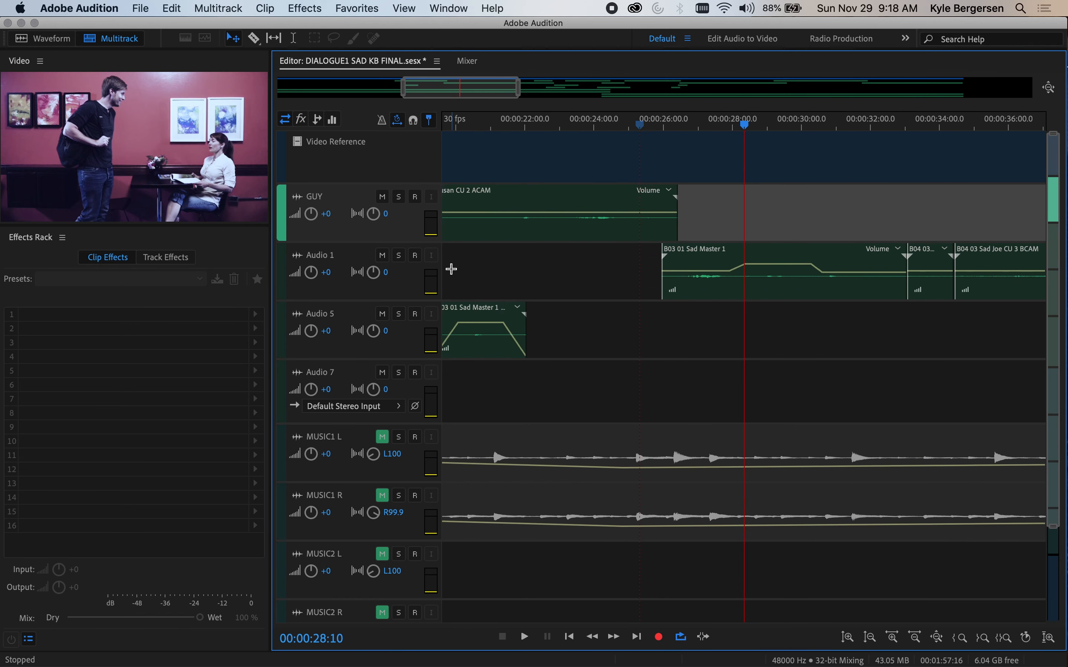
pyautogui.click(320, 255)
pyautogui.write('GAL')
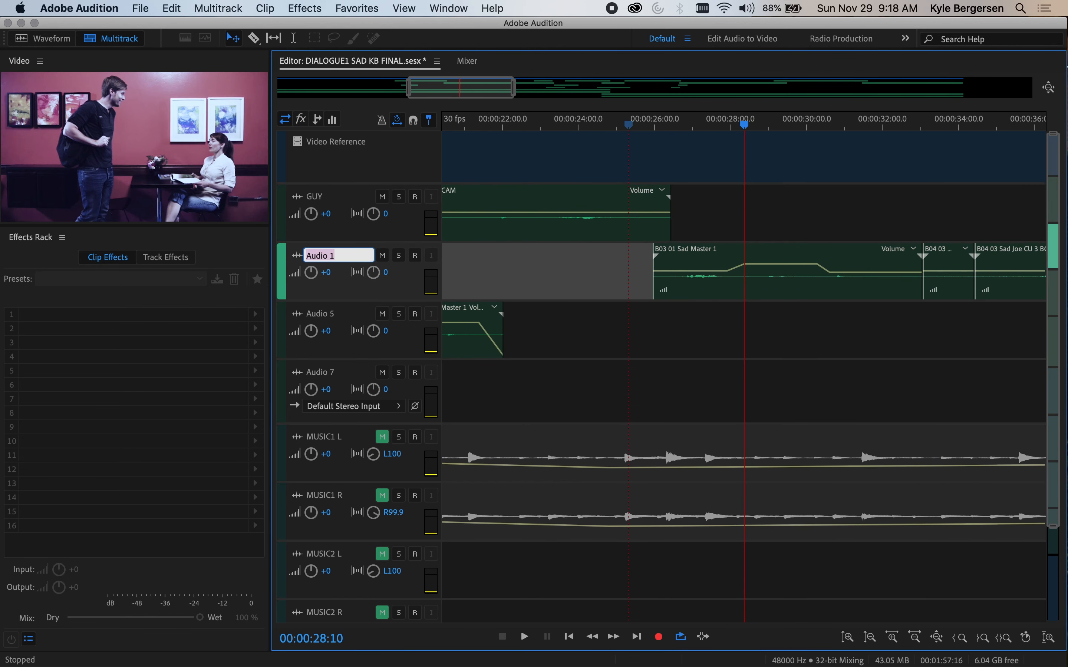
pyautogui.write('GAL')
pyautogui.press('Return')
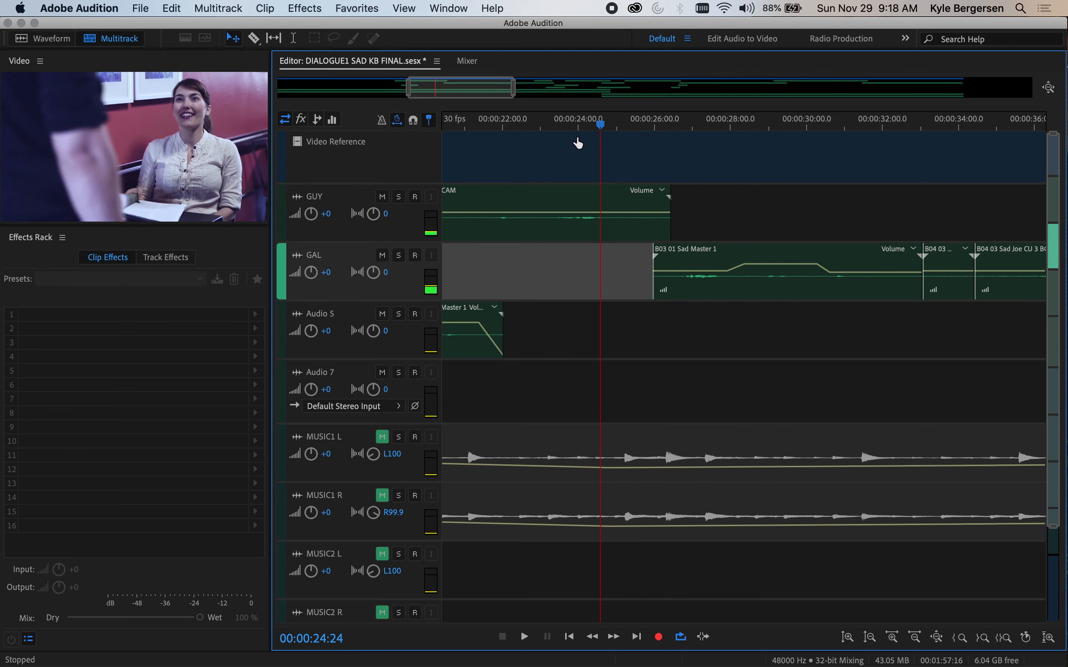
# - Move the later Sad Susan CU 2 piece to GAL, and split Sad Master 1 at about 28 seconds, moving its first part to GUY
pyautogui.moveTo(604, 212); pyautogui.dragTo(605, 272)
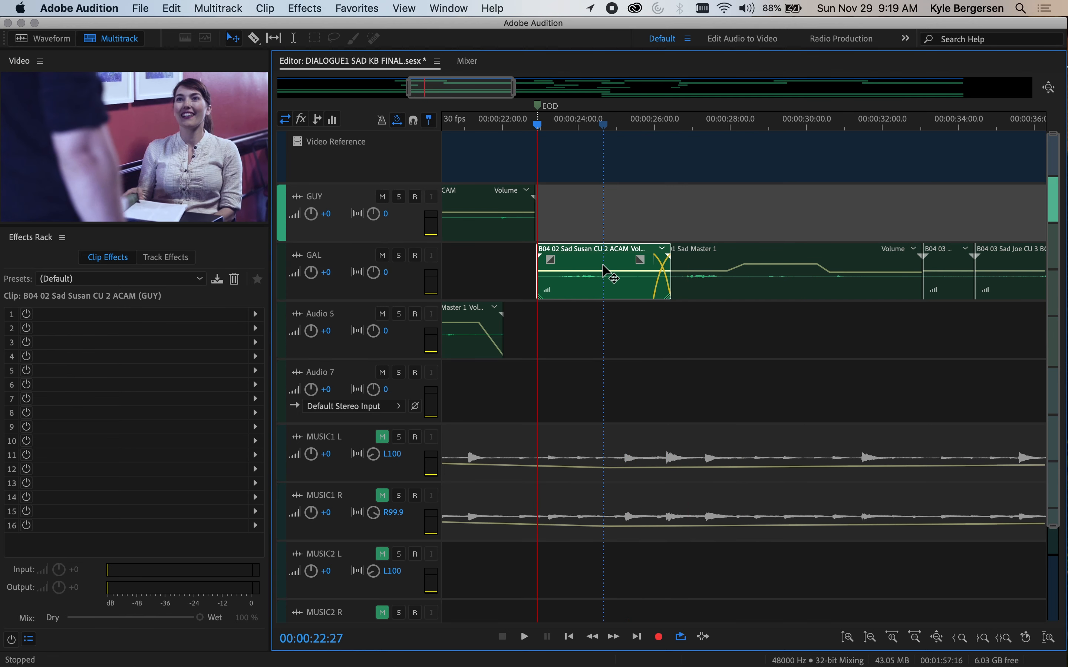
pyautogui.press('r')
pyautogui.click(741, 290)
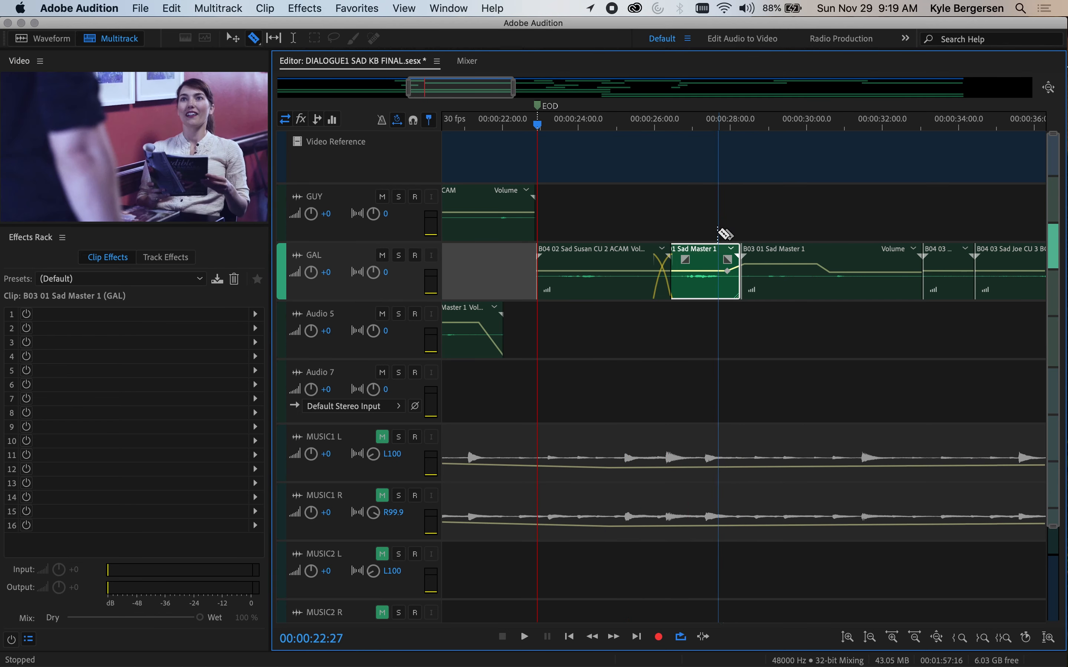
pyautogui.press('v')
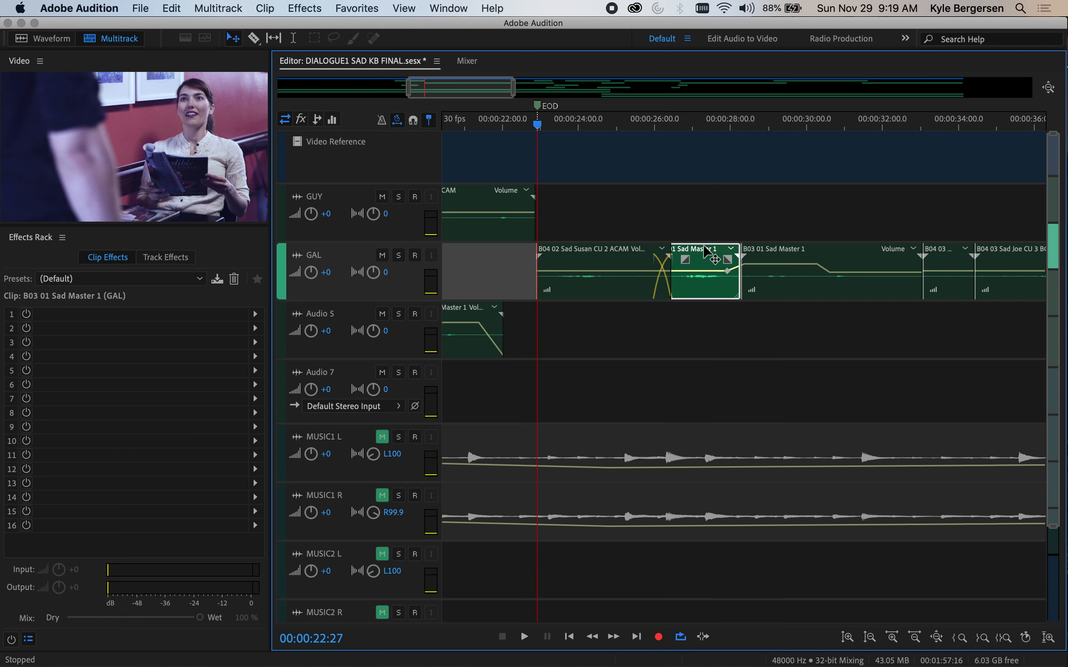
pyautogui.moveTo(706, 252); pyautogui.dragTo(706, 204)
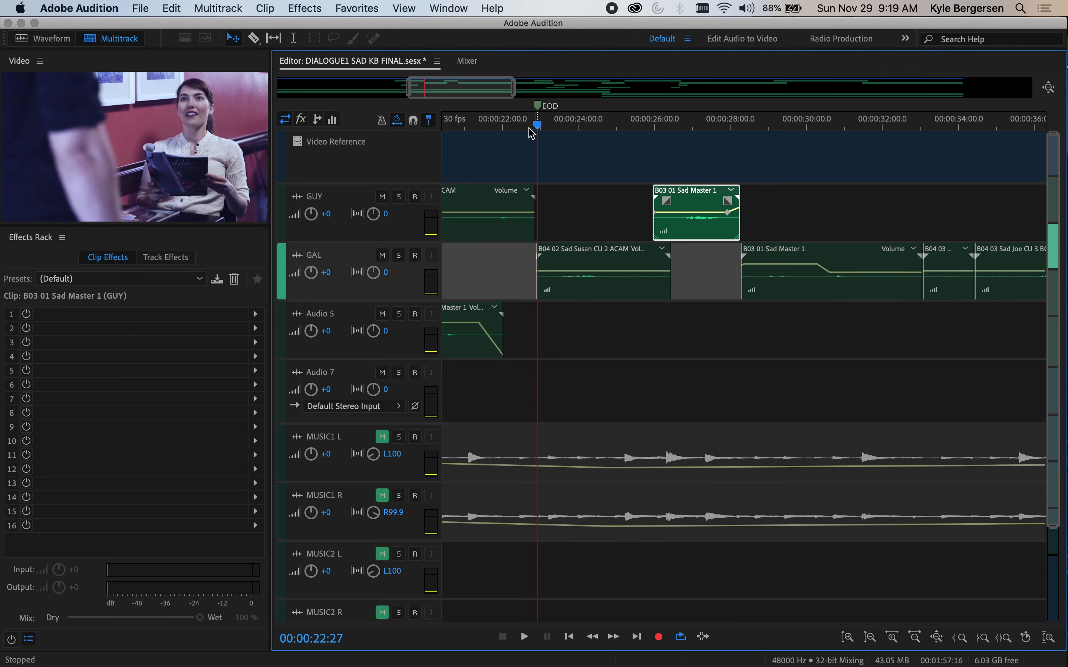
# - Extend the start of GAL's Sad Susan CU 2 clip back to about 21.5 seconds and trim GUY's clip end to about 21.7 seconds
pyautogui.moveTo(538, 126); pyautogui.dragTo(516, 276)
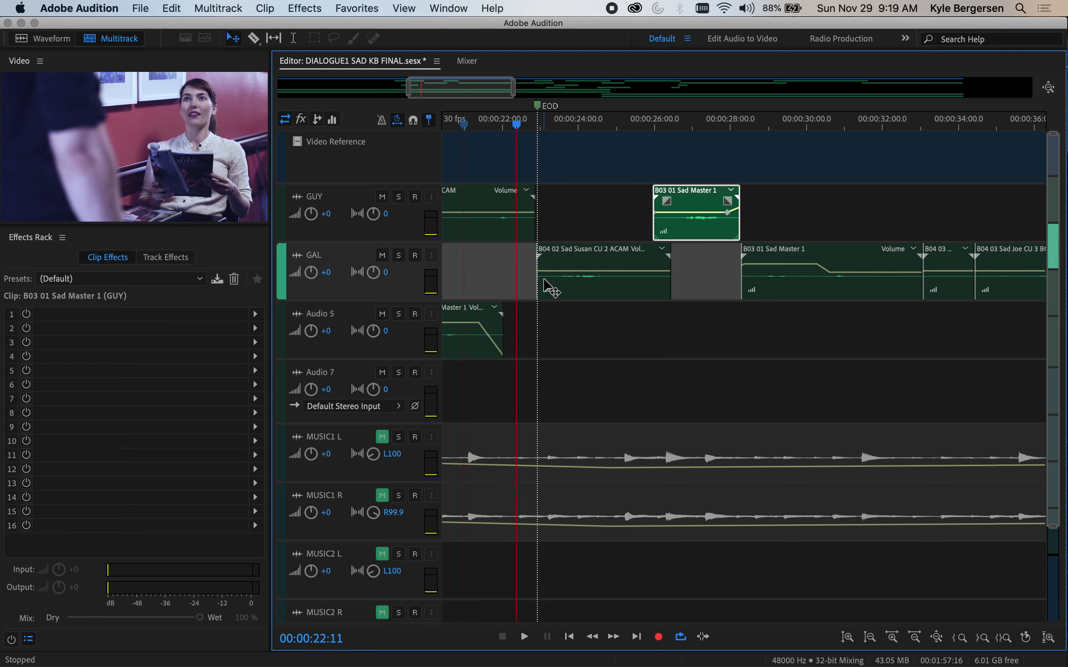
pyautogui.moveTo(537, 281); pyautogui.dragTo(482, 281)
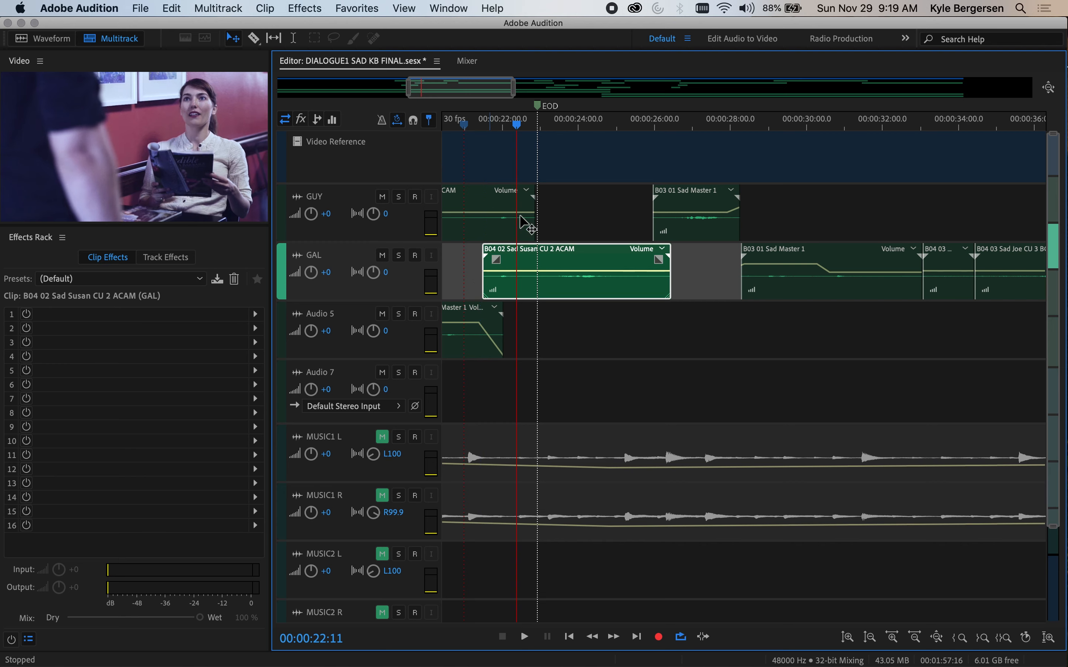
pyautogui.moveTo(535, 223); pyautogui.dragTo(490, 223)
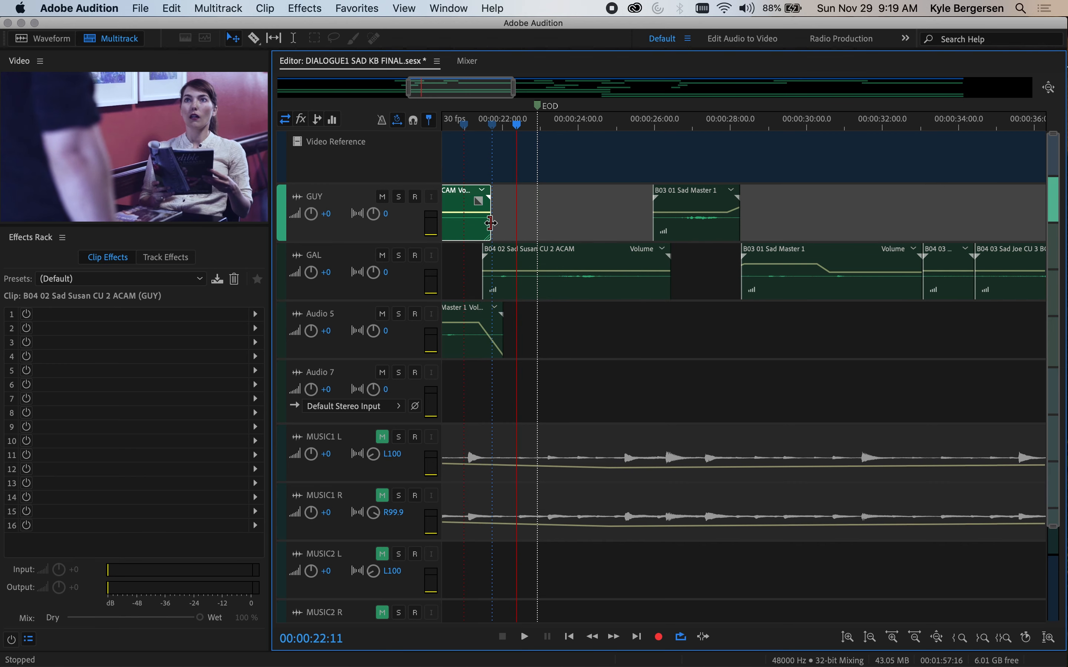
pyautogui.press('space')
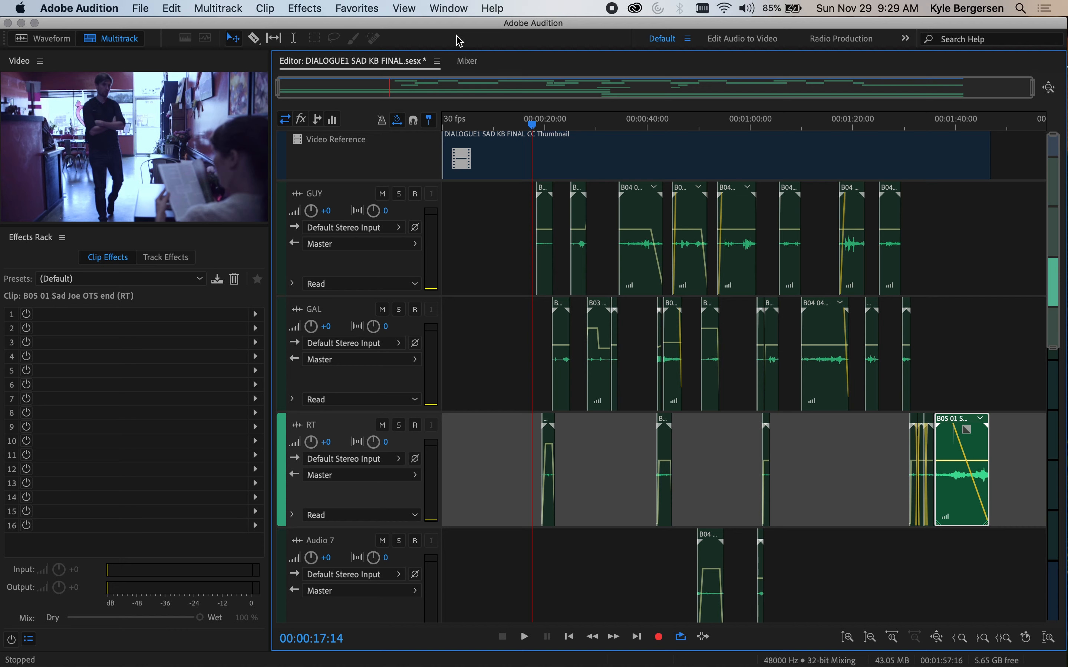
# - Add a Mastering effect in the Master track's first effect slot and apply the Subtle Clarity preset
pyautogui.click(467, 63)
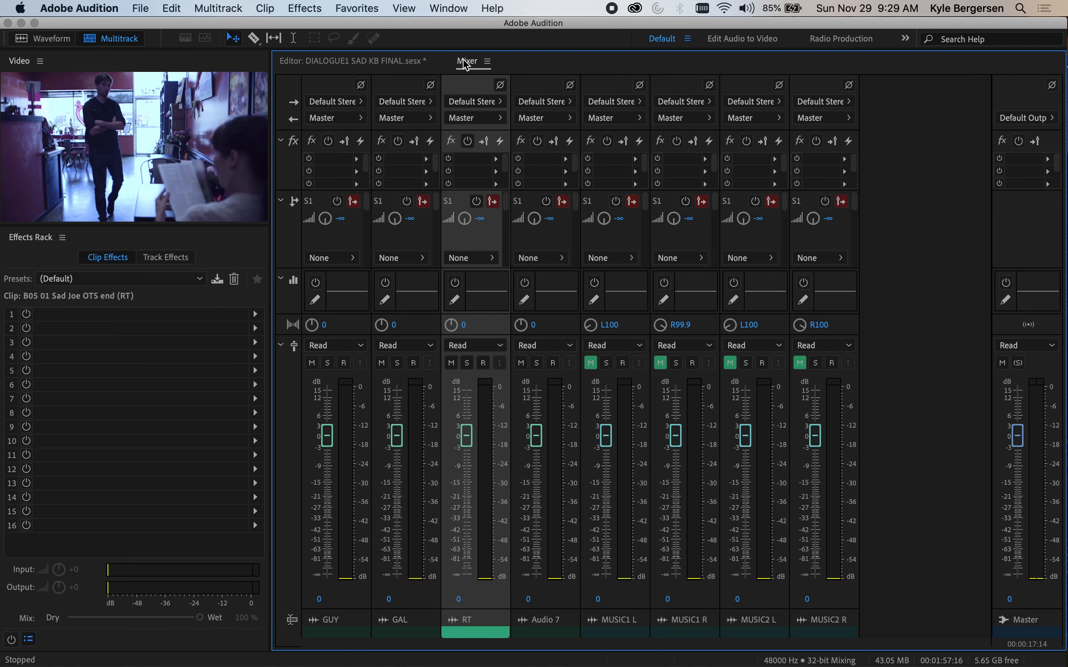
pyautogui.click(1048, 160)
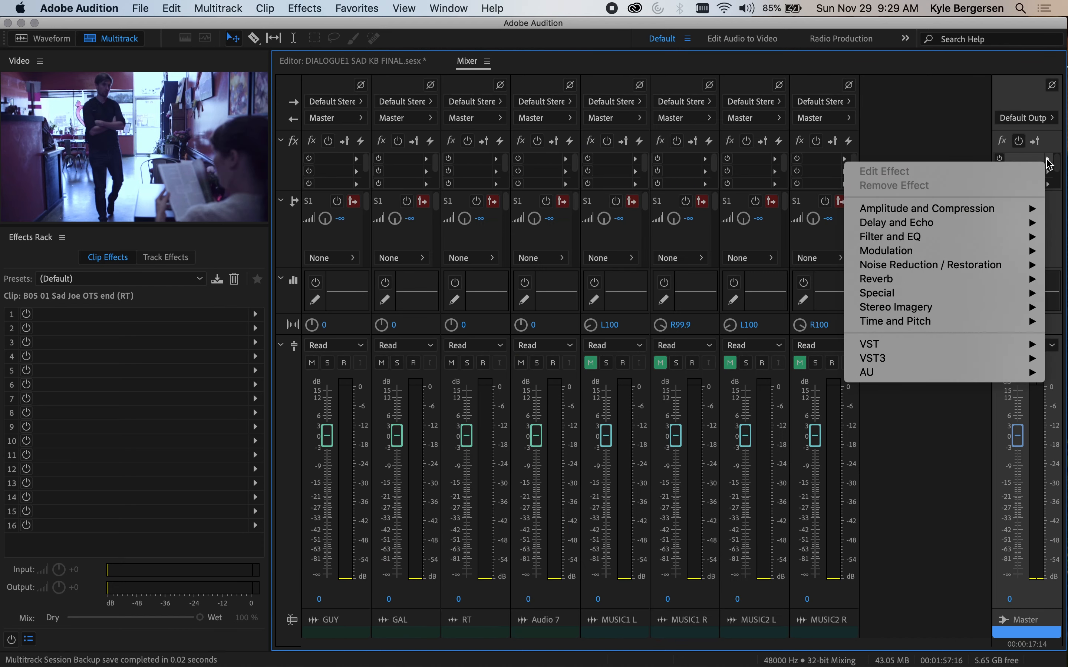
pyautogui.moveTo(946, 298)
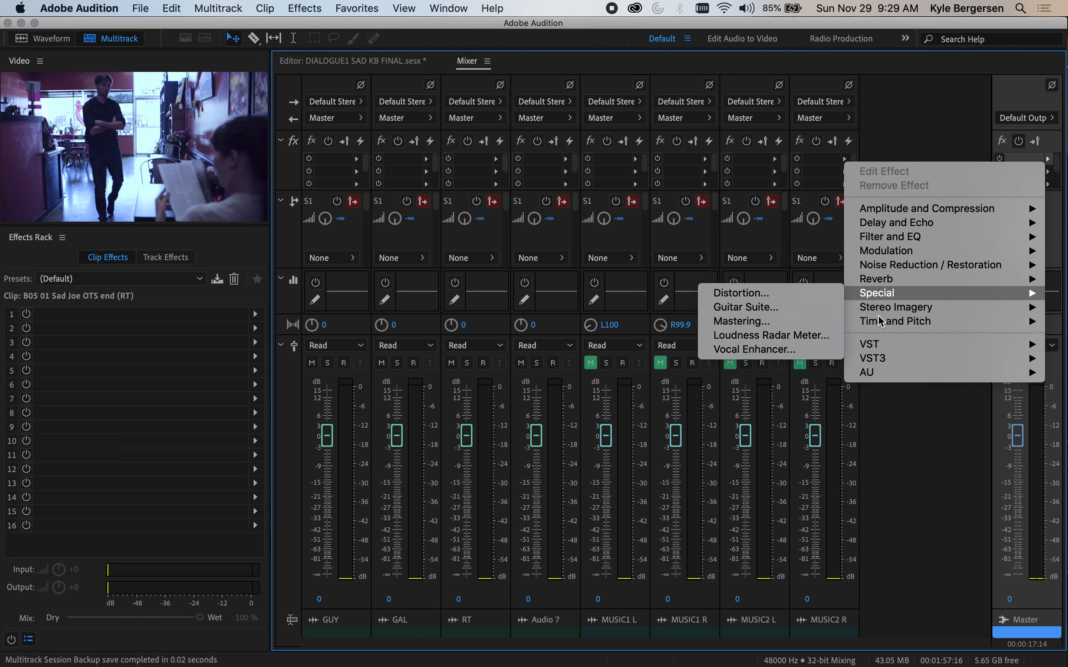
pyautogui.click(774, 321)
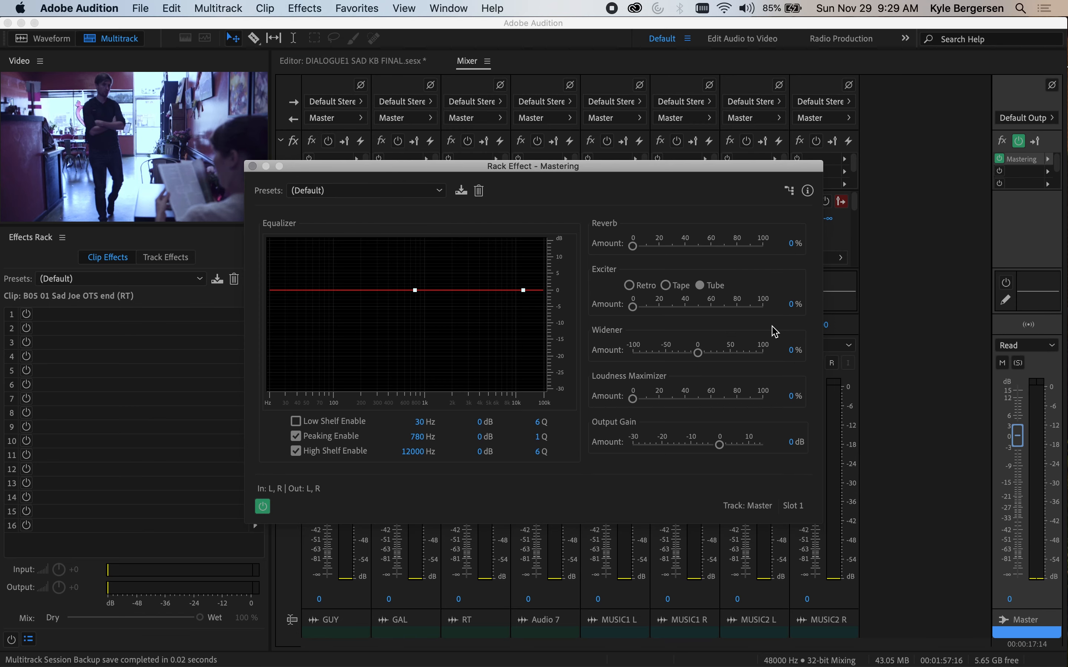
pyautogui.click(440, 191)
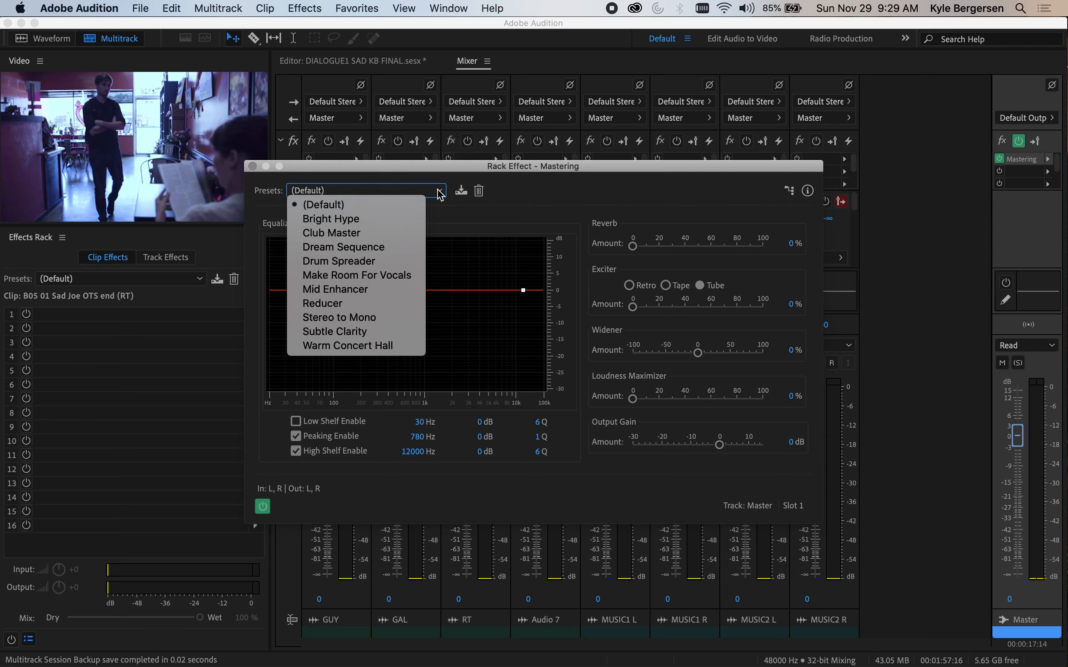
pyautogui.click(403, 331)
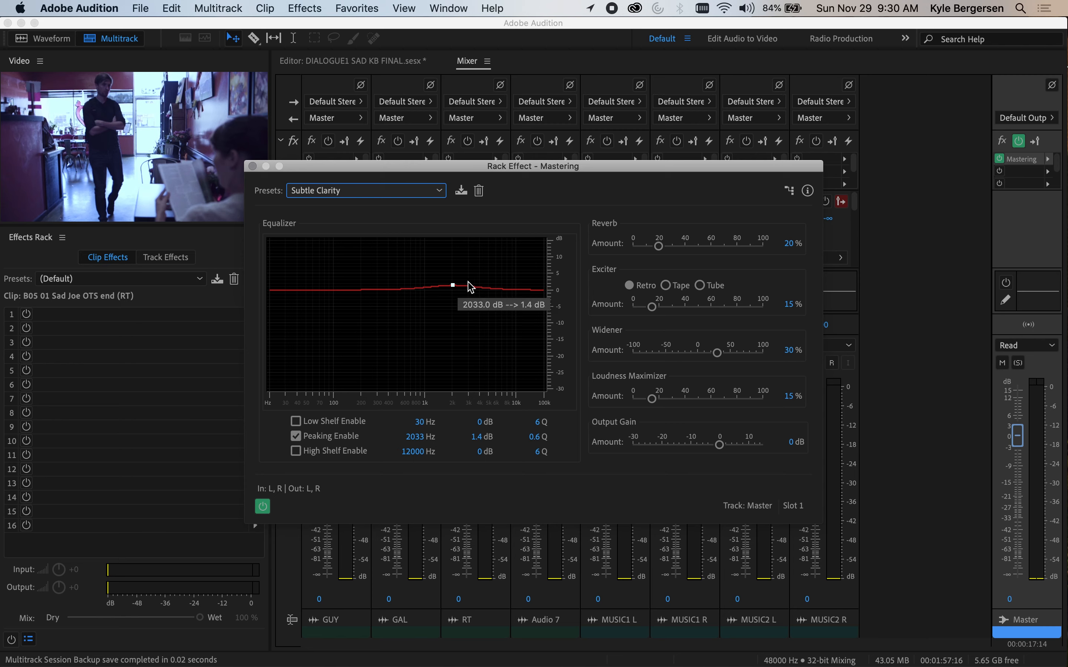
# - Set the Mastering effect's reverb to 0% and reduce its exciter amount to the minimum
pyautogui.moveTo(660, 249); pyautogui.dragTo(605, 253)
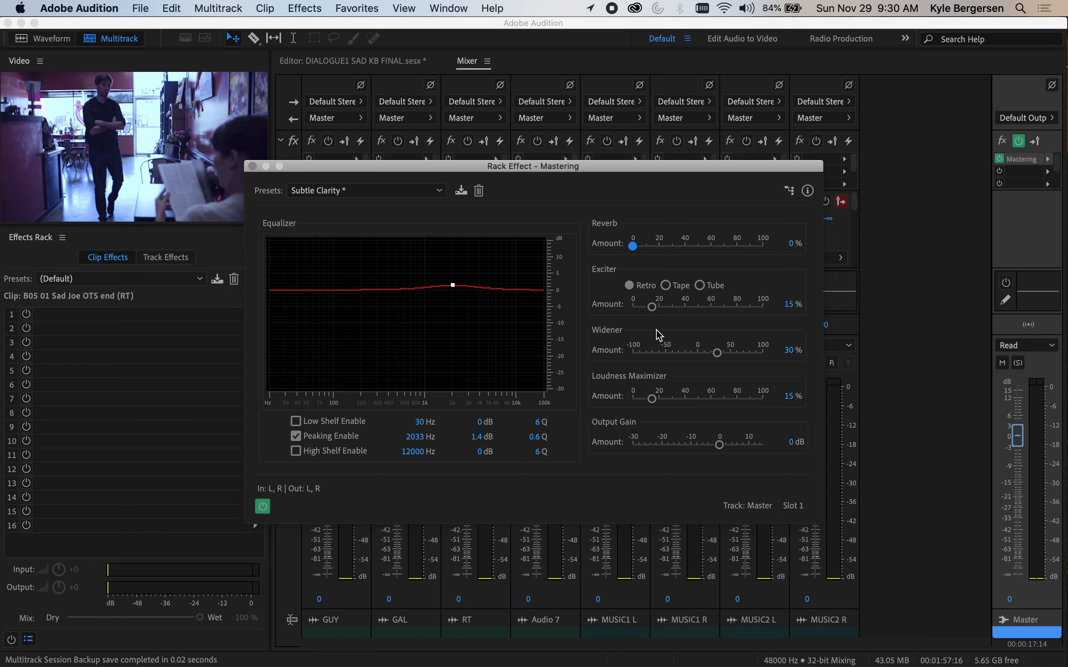
pyautogui.moveTo(651, 310); pyautogui.dragTo(607, 310)
pyautogui.click(253, 166)
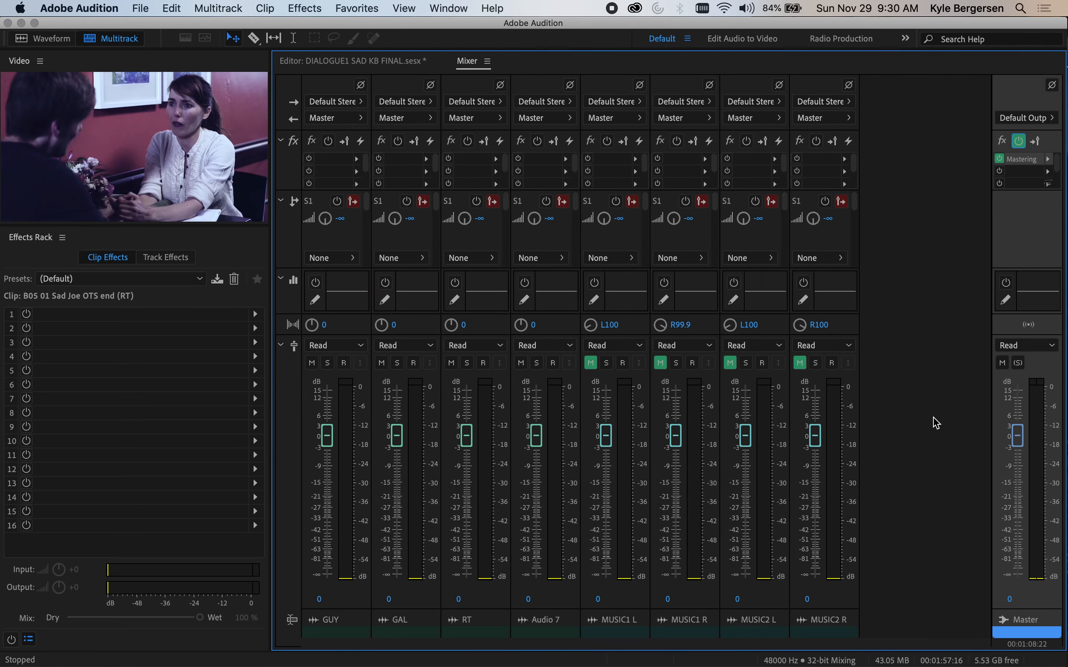
# - Add a Hard Limiter in the Master track's second effect slot using the Limit to -3dB preset
pyautogui.click(1048, 171)
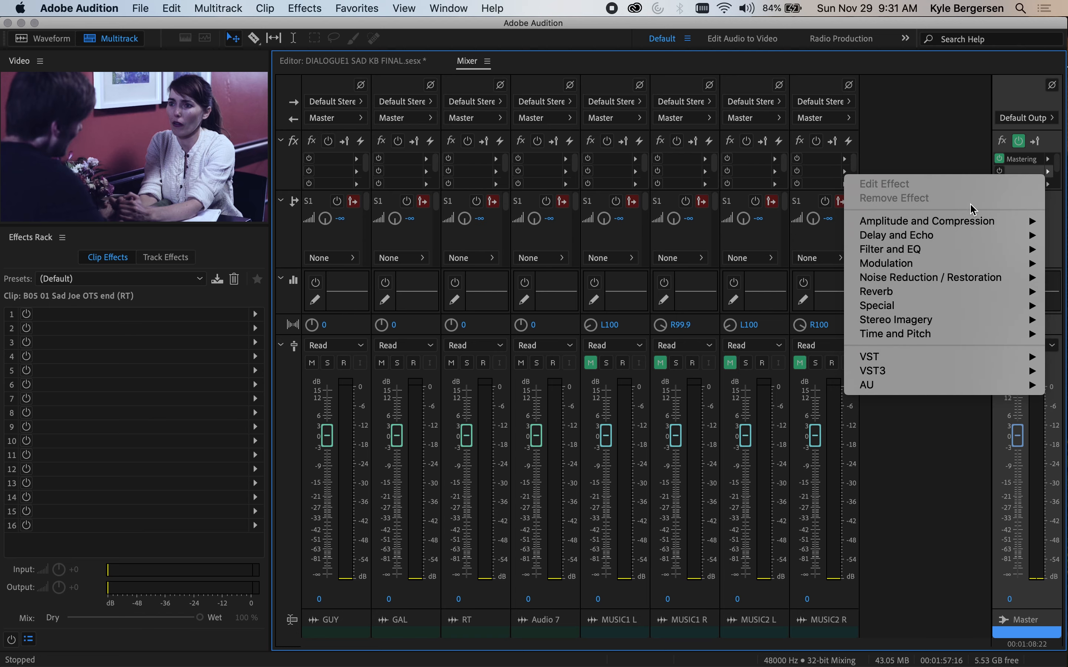
pyautogui.moveTo(941, 222)
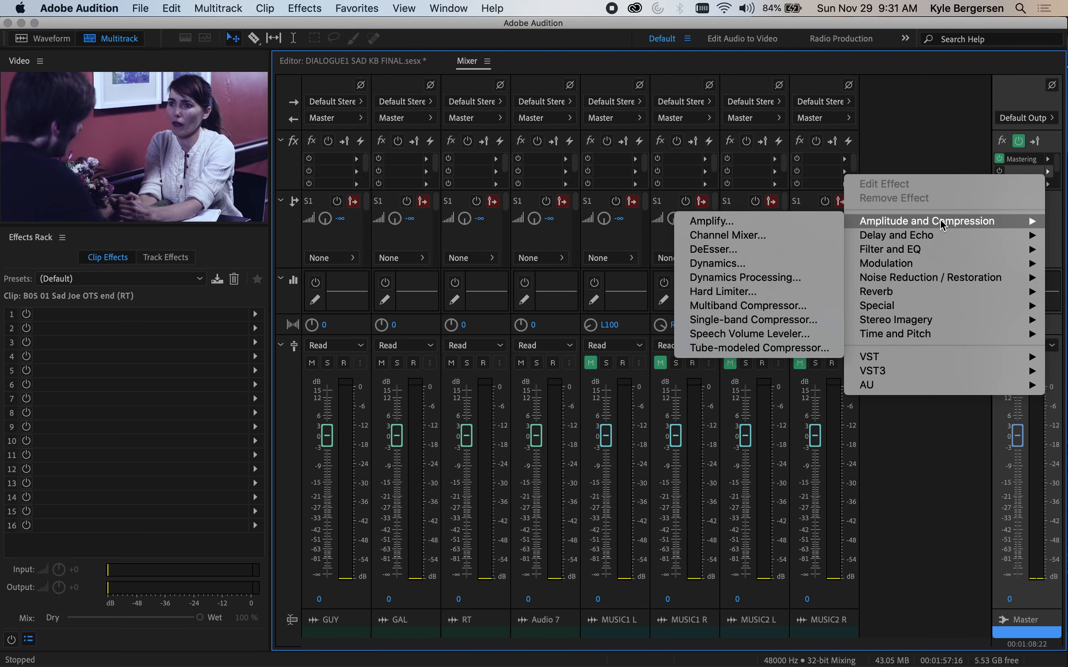
pyautogui.click(750, 293)
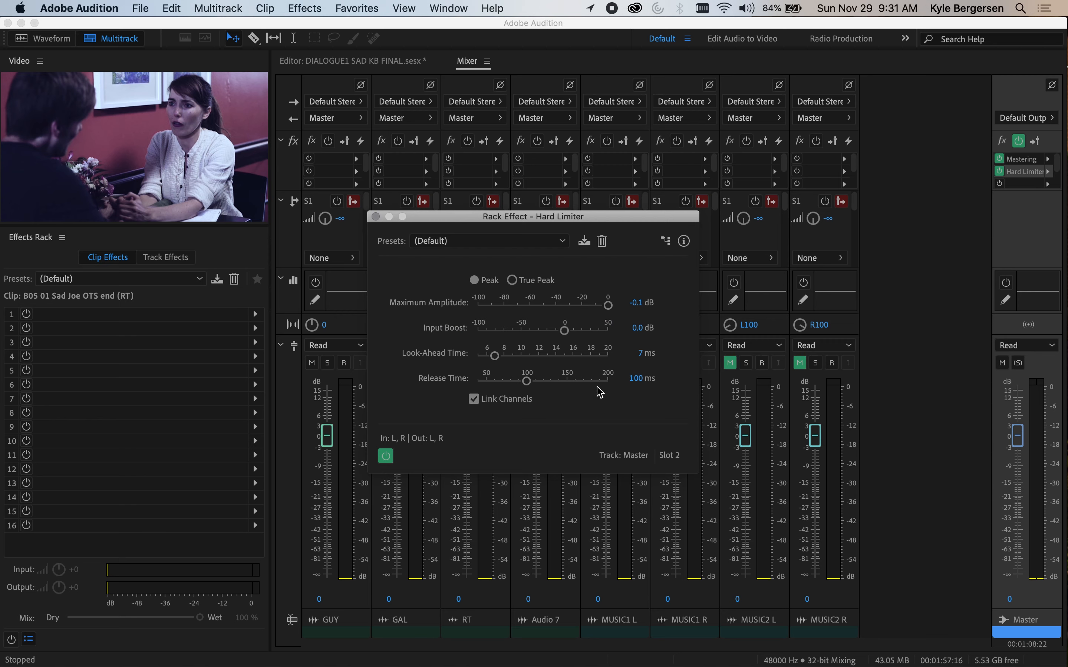
pyautogui.click(563, 241)
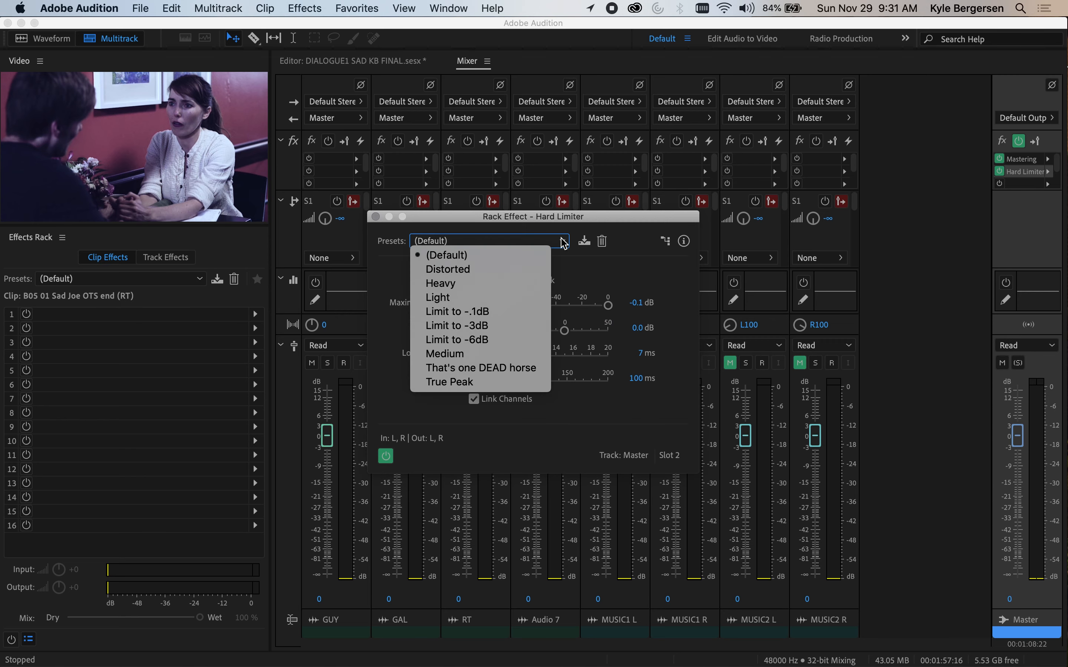
pyautogui.click(504, 328)
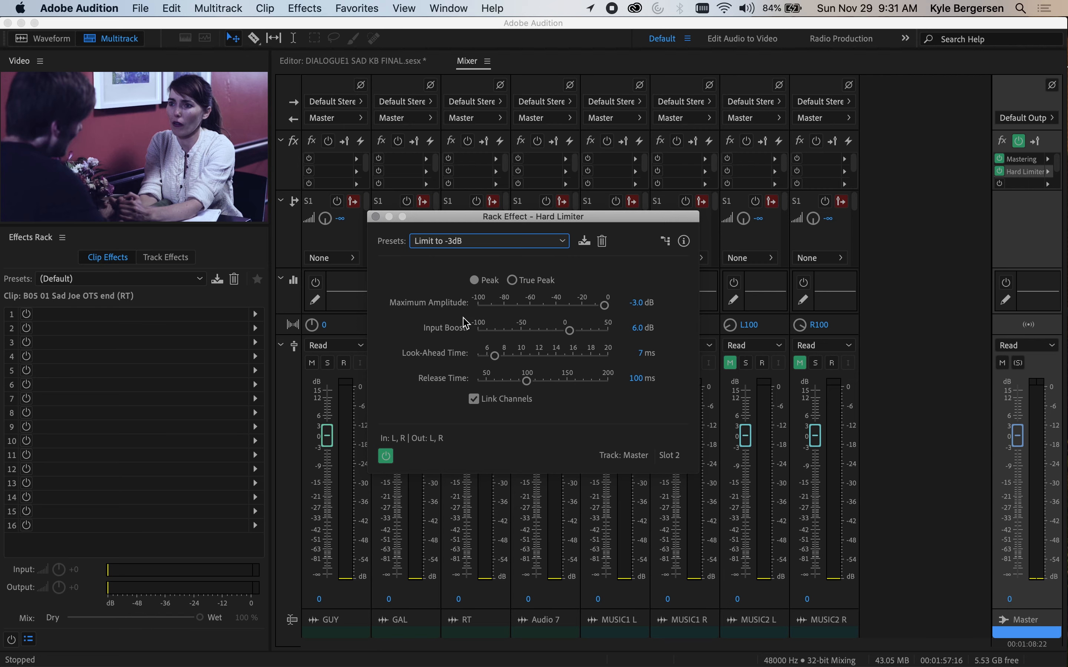
pyautogui.click(375, 217)
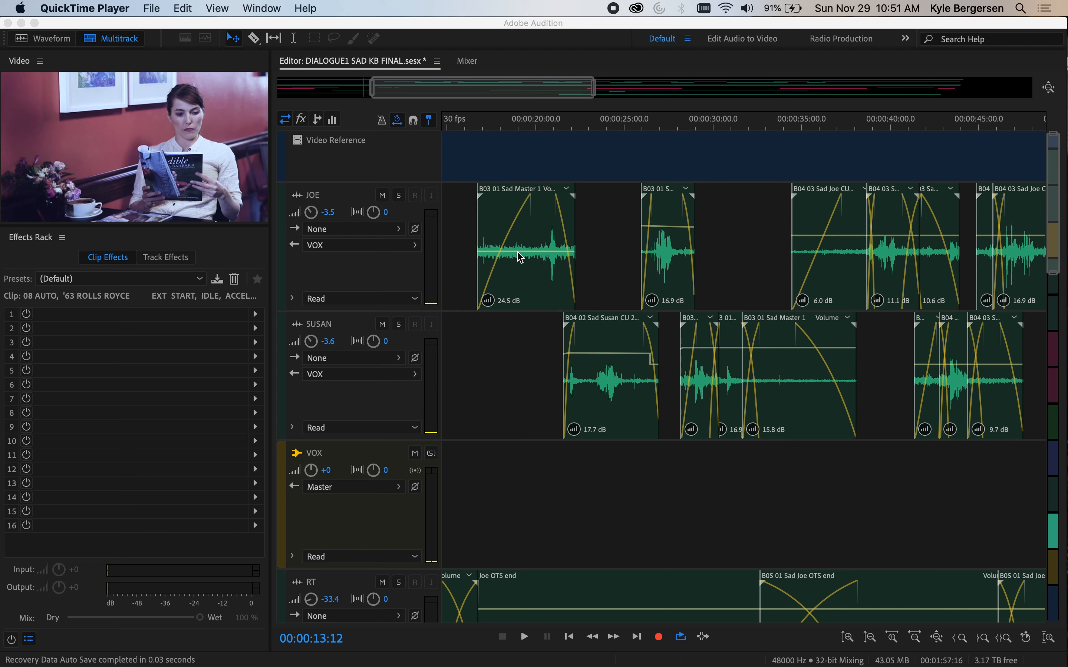
# - Raise the gain of JOE's first clip to 25.1 dB and play the session from about 16 seconds
pyautogui.click(487, 301)
pyautogui.moveTo(487, 300); pyautogui.dragTo(491, 301)
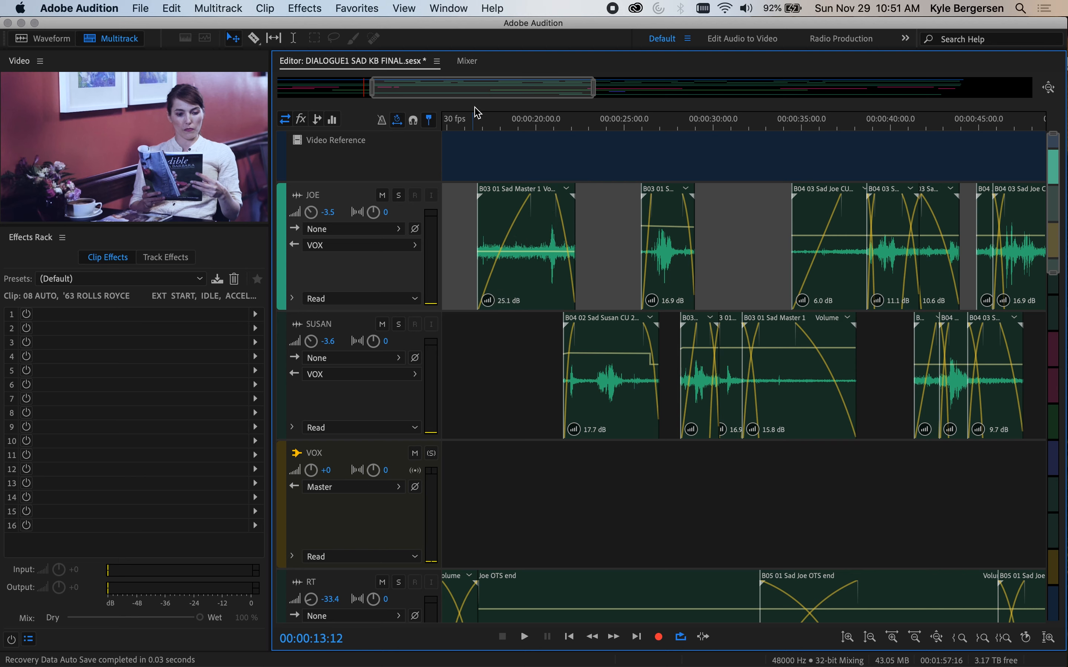
pyautogui.click(471, 126)
pyautogui.press('space')
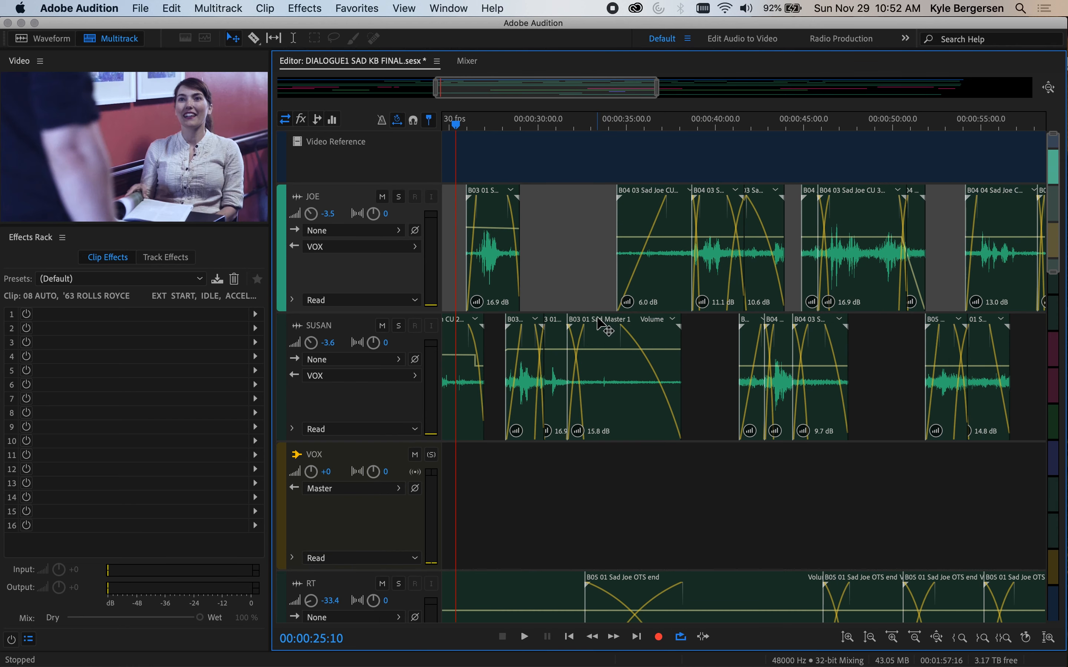
# - Play the dialogue from about 30.5 seconds to check the levels of the JOE and SUSAN clips
pyautogui.click(549, 128)
pyautogui.press('space')
pyautogui.press('space')
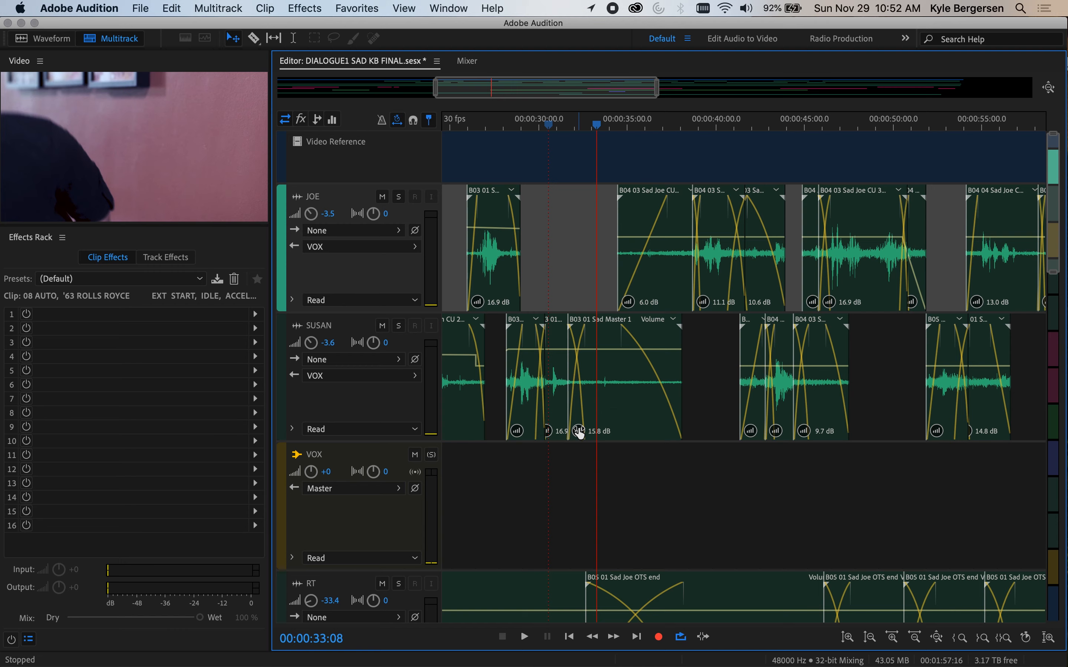
pyautogui.press('space')
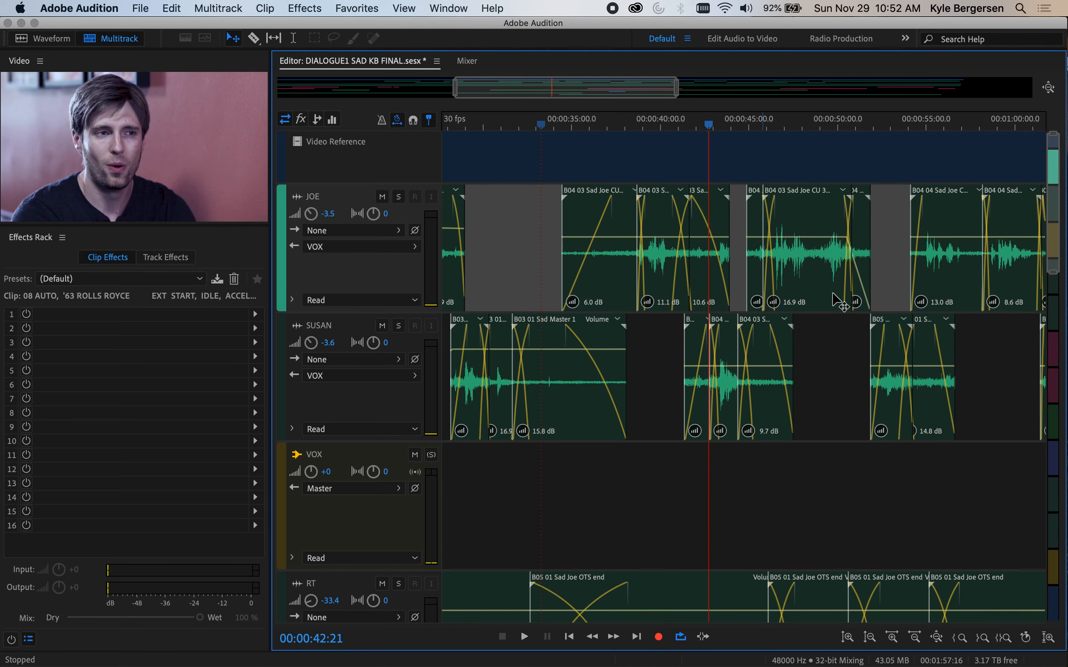
# - Play from about 1:17 and lower the gain of the JOE clip starting there to about 8 dB
pyautogui.hscroll(15, 835, 301)
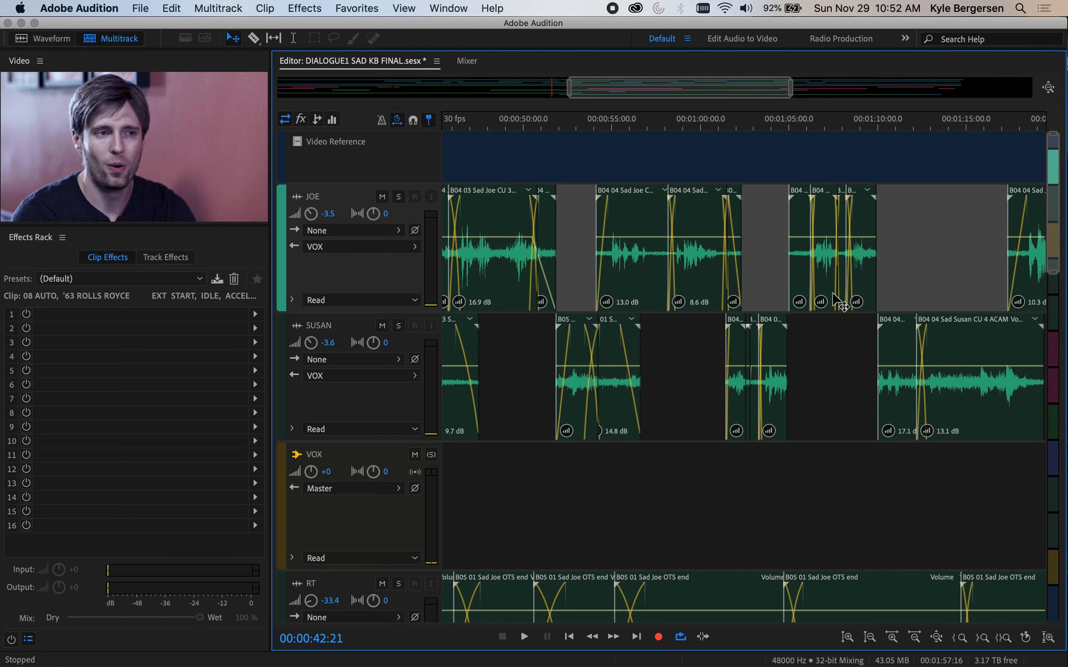
pyautogui.hscroll(5, 836, 301)
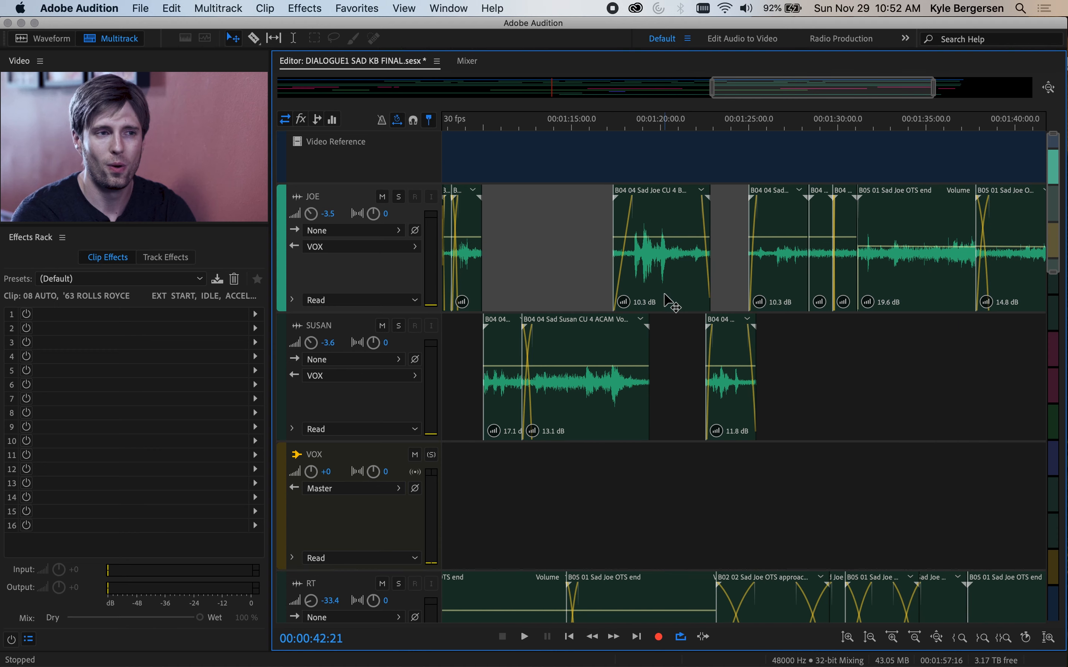
pyautogui.click(611, 127)
pyautogui.press('space')
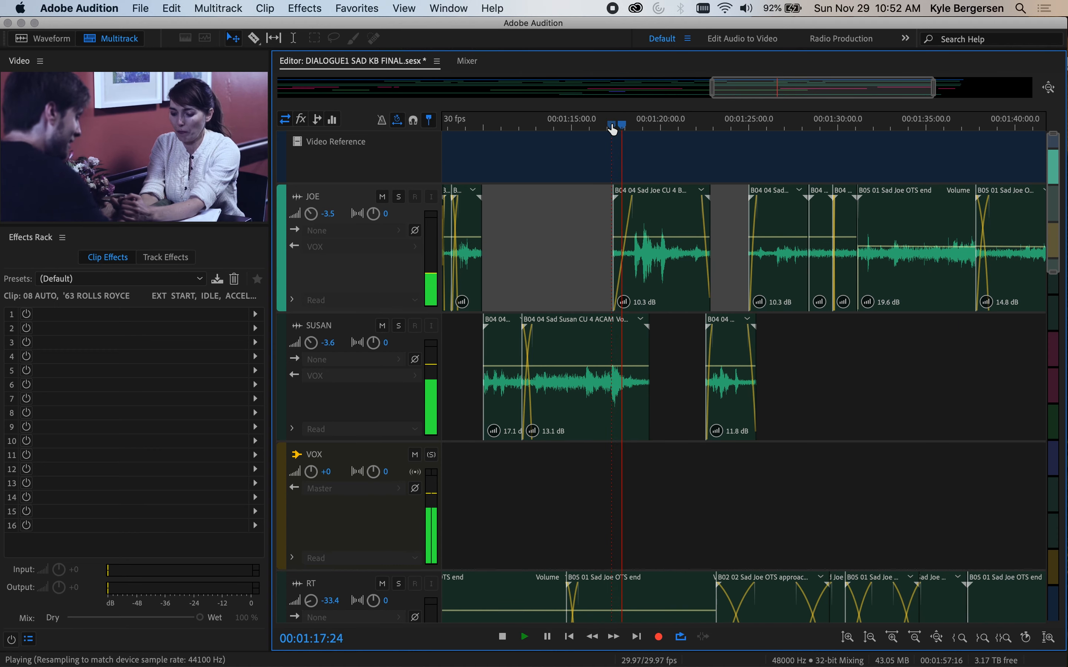
pyautogui.moveTo(623, 302); pyautogui.dragTo(618, 301)
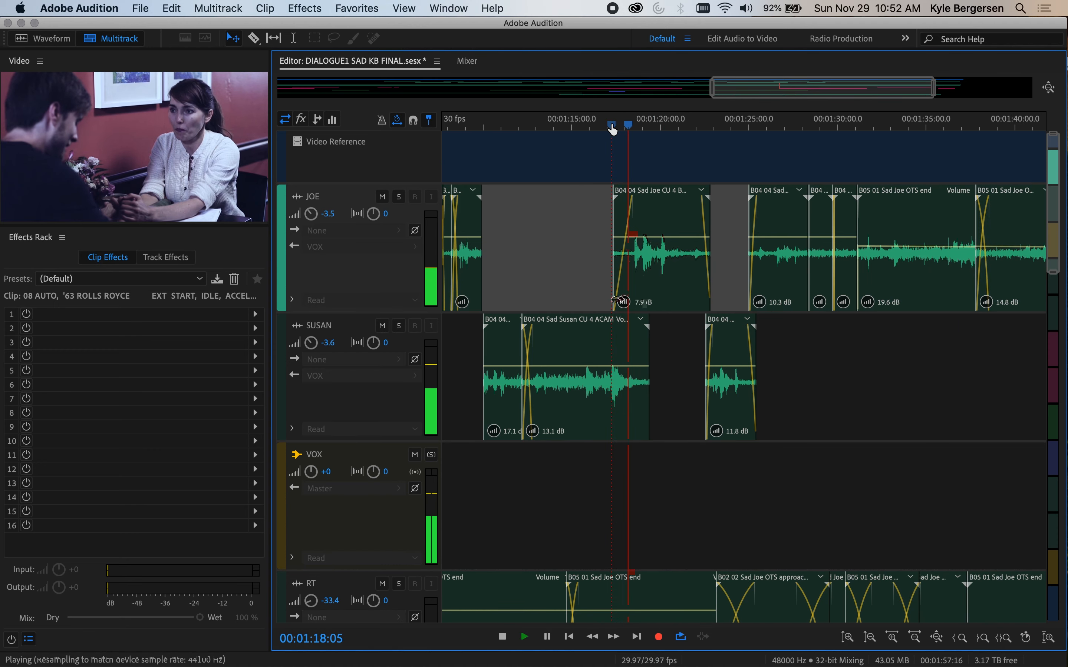
pyautogui.press('space')
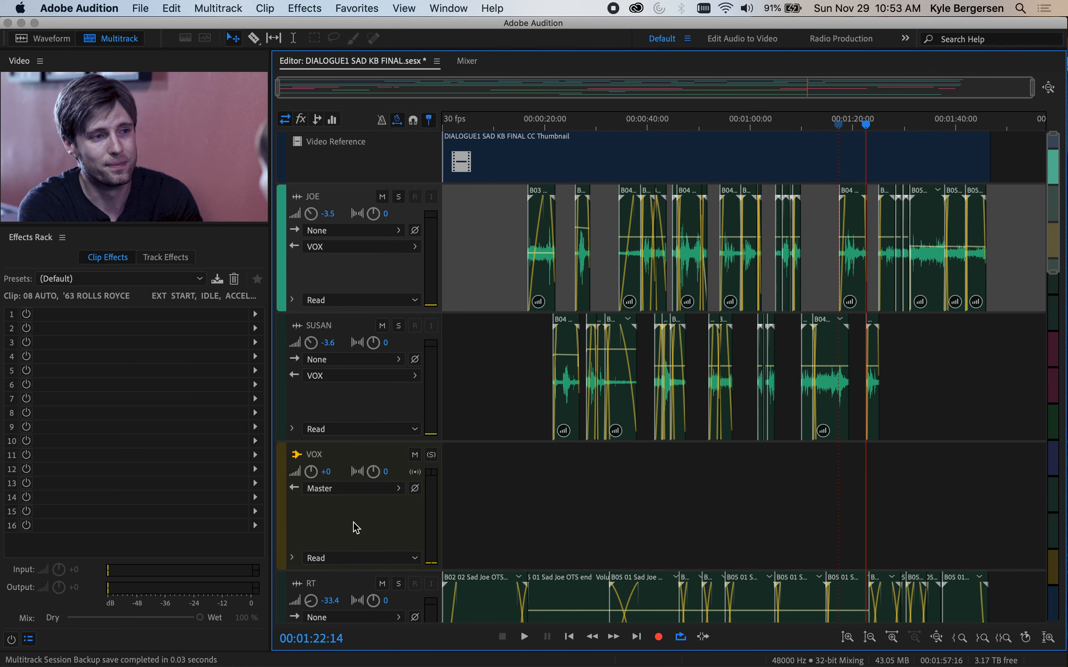
# - Delete the VOX bus track
pyautogui.click(355, 527)
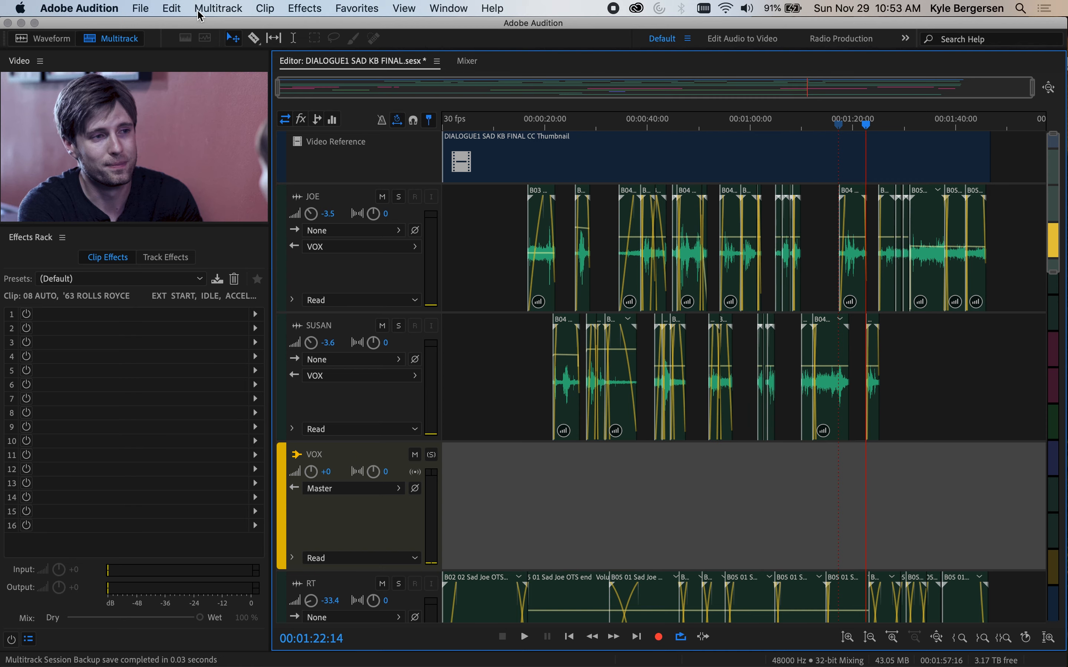
pyautogui.click(216, 8)
pyautogui.moveTo(214, 39)
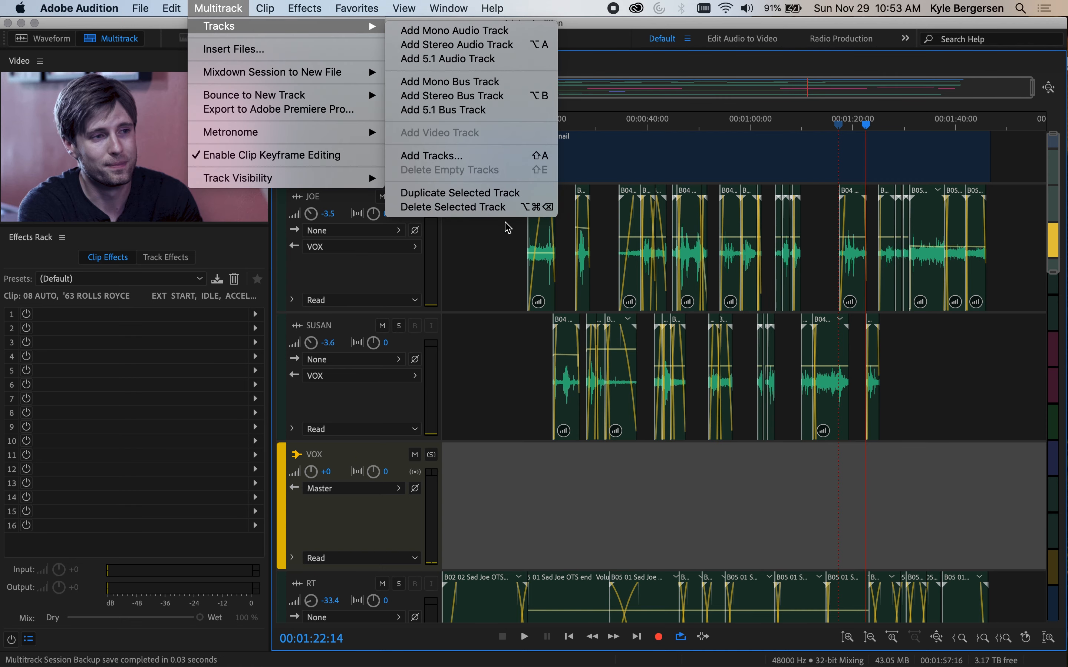
pyautogui.click(502, 211)
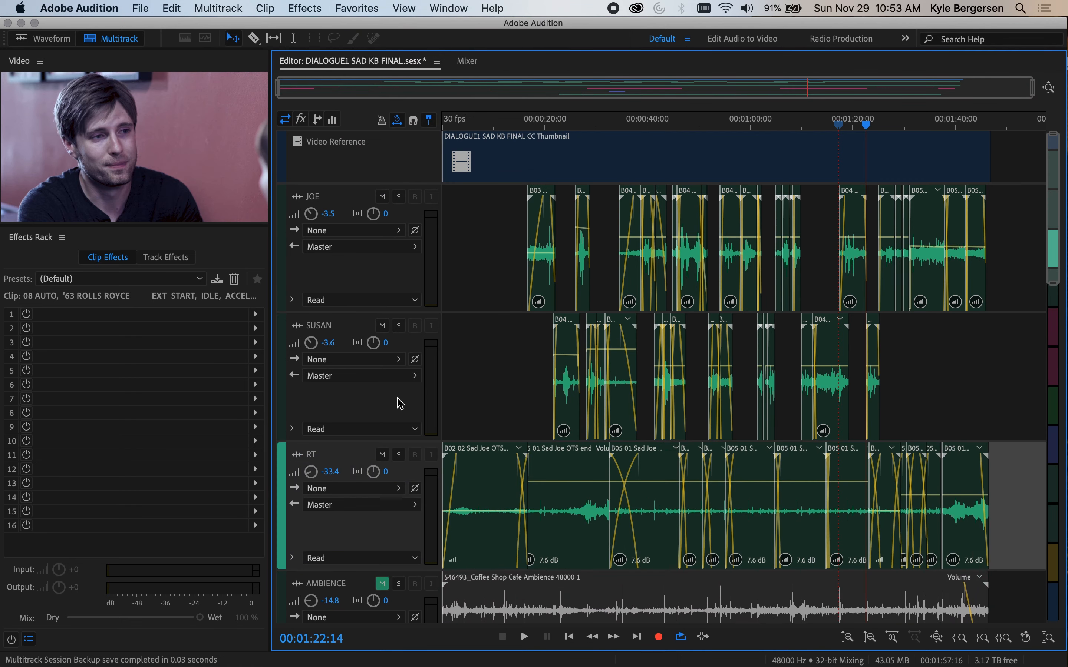
# - Add a new bus track directly below SUSAN and rename it VOX
pyautogui.click(399, 403)
pyautogui.click(217, 7)
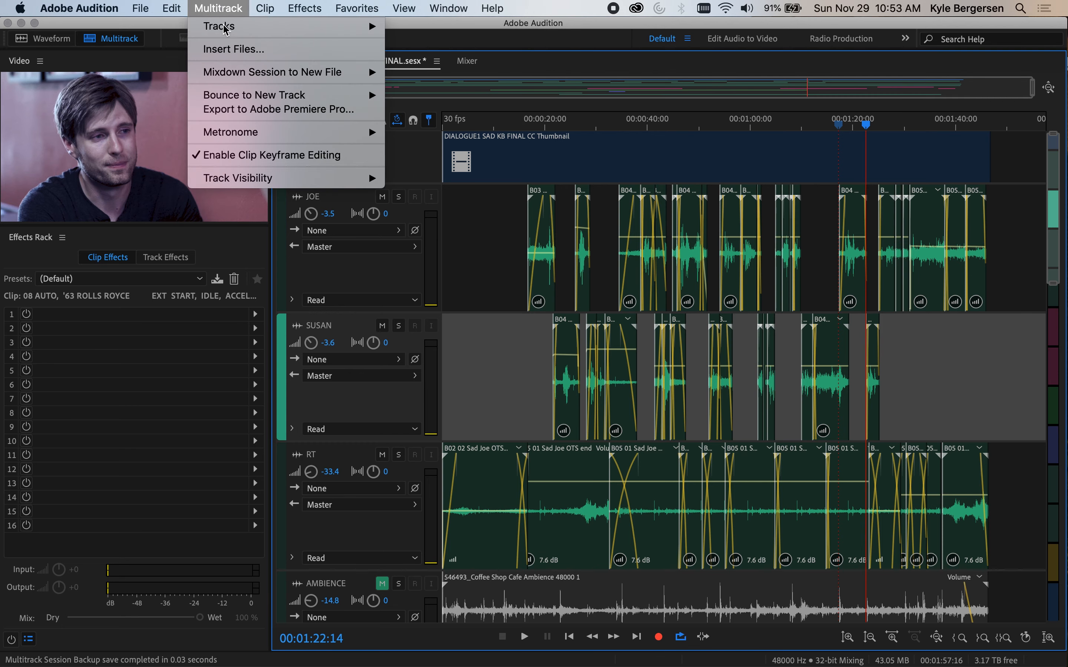
pyautogui.moveTo(226, 30)
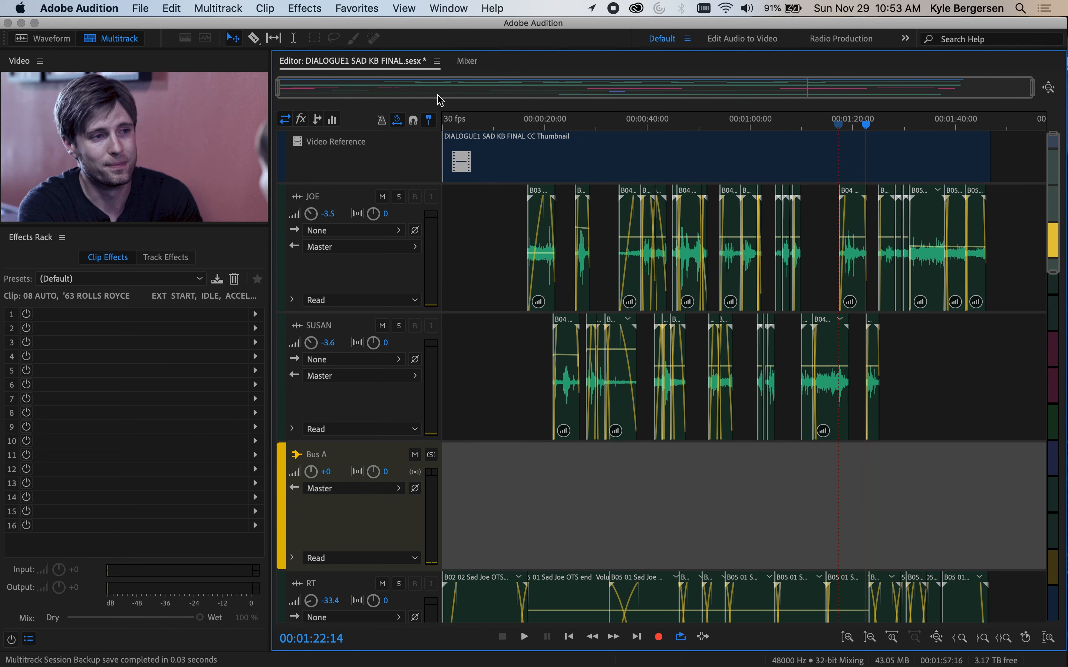
pyautogui.click(322, 455)
pyautogui.write('VOX')
pyautogui.click(379, 406)
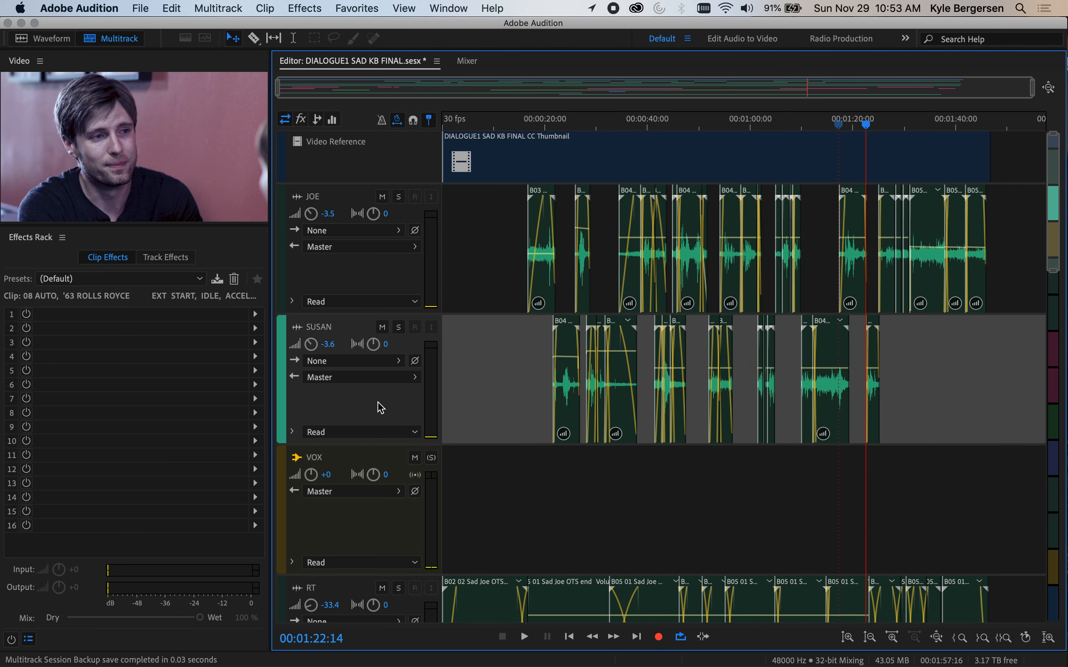
# - Route the JOE track's output to the VOX bus
pyautogui.scroll(2, 379, 407)
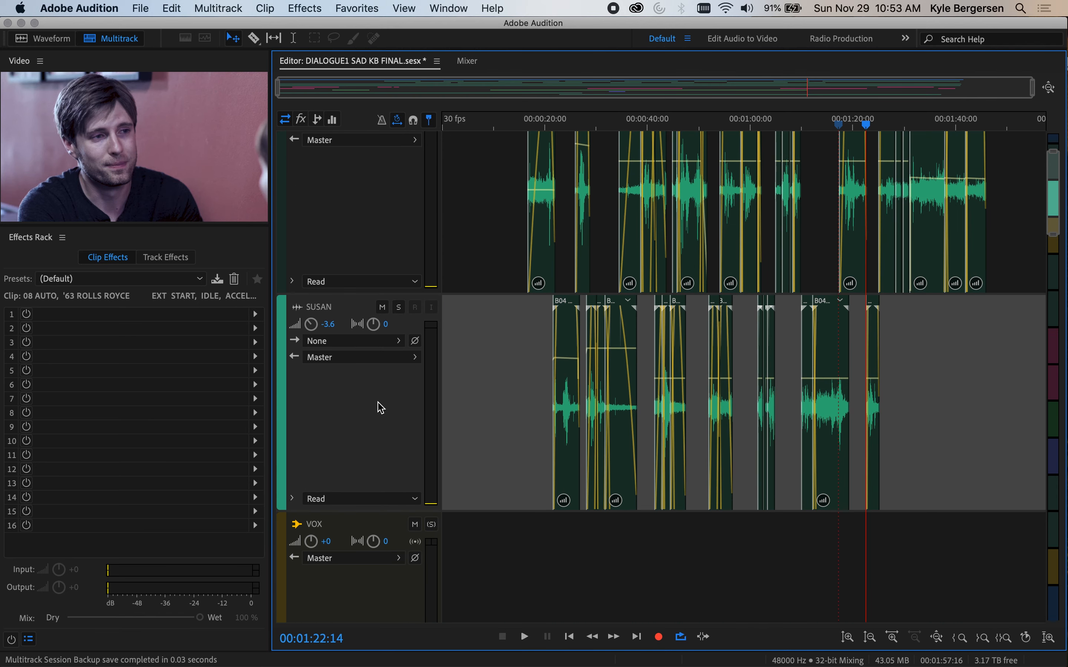
pyautogui.scroll(1, 401, 201)
pyautogui.scroll(-1, 401, 201)
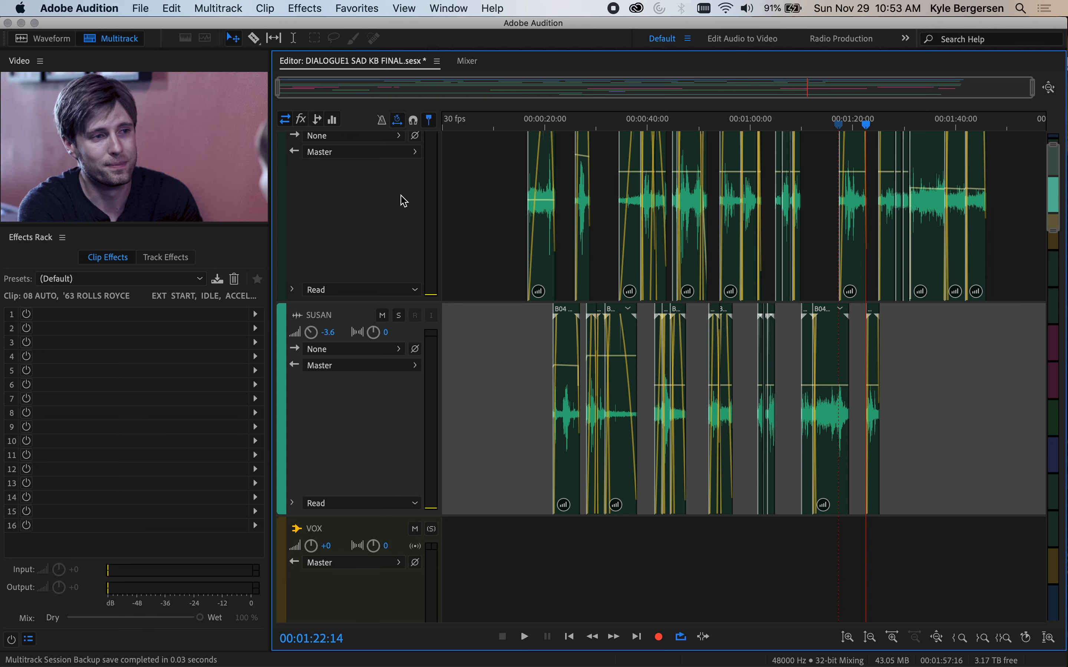
pyautogui.scroll(3, 482, 194)
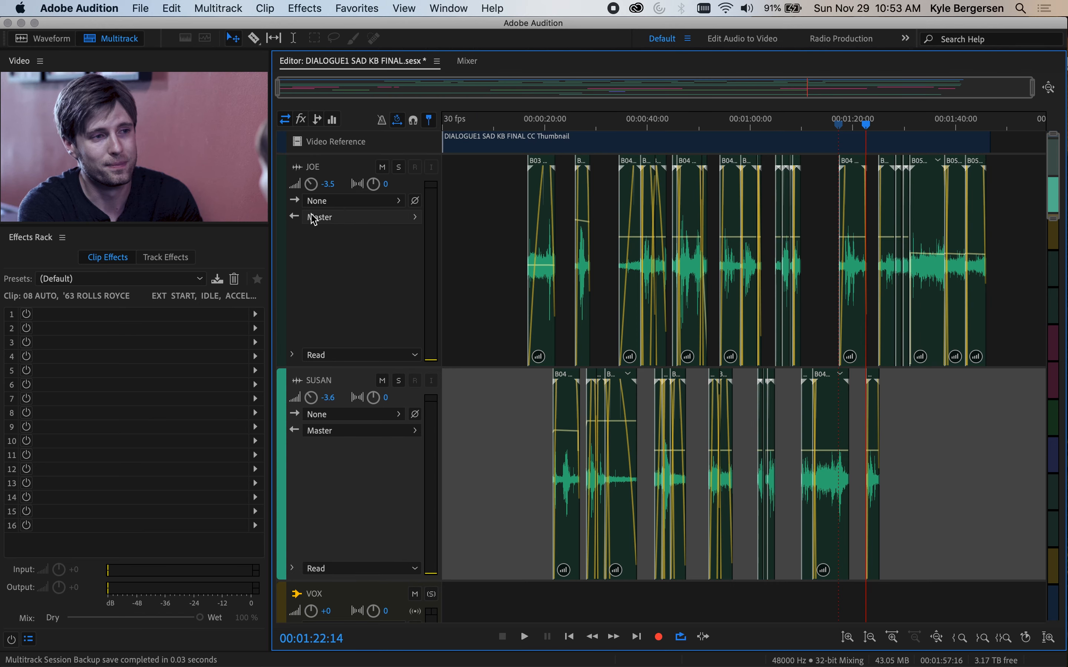
pyautogui.click(416, 218)
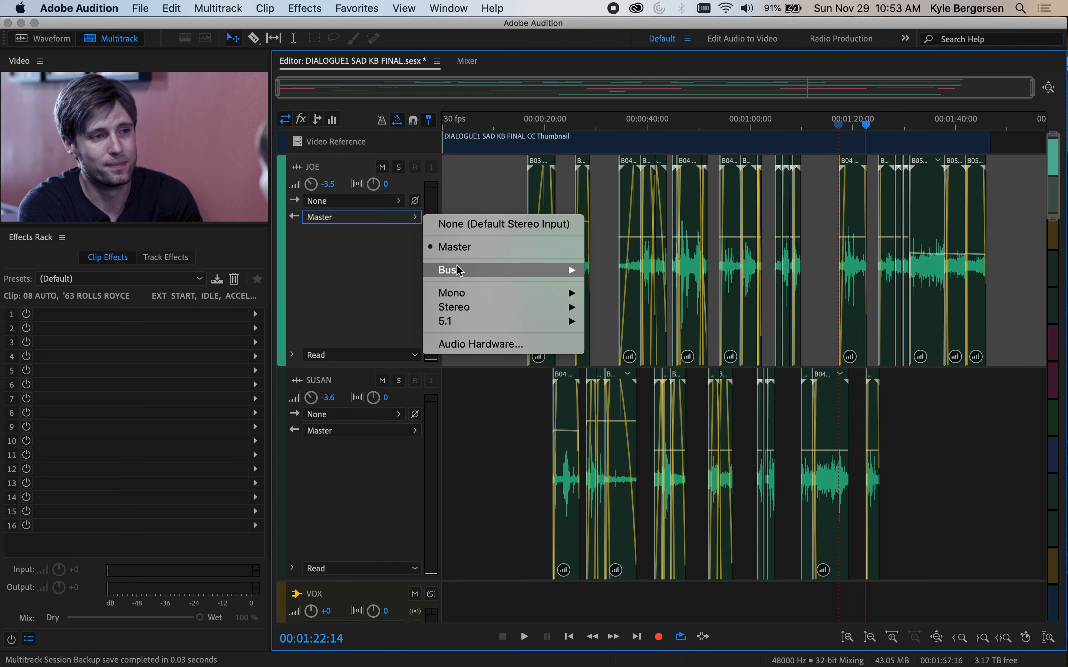
pyautogui.moveTo(568, 270)
pyautogui.click(606, 270)
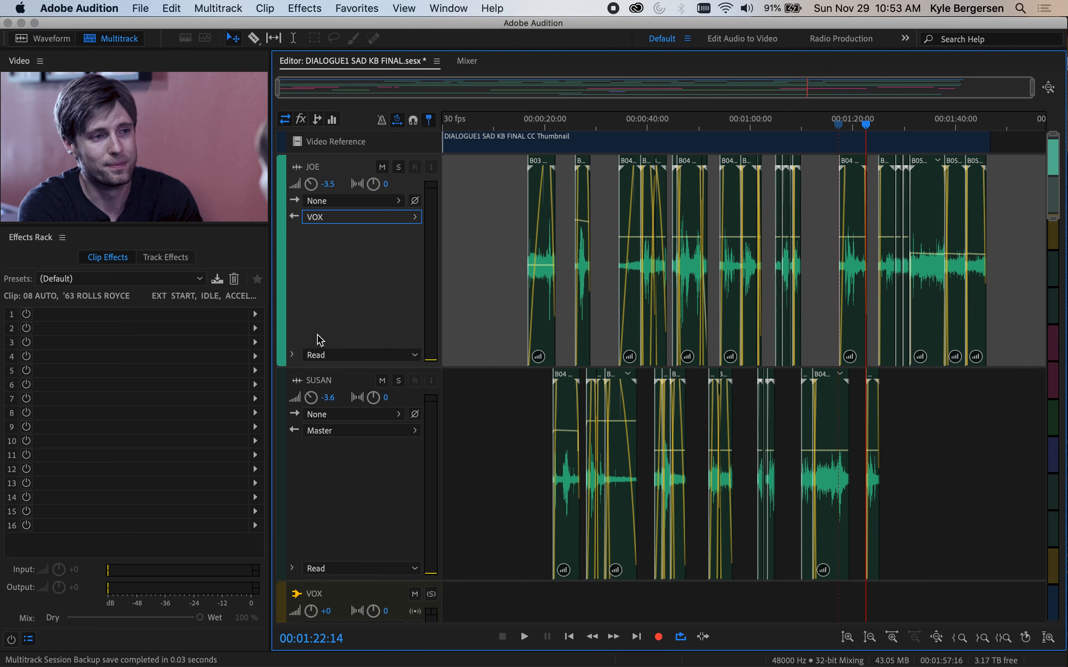
# - Route the SUSAN track's output to the VOX bus
pyautogui.click(418, 443)
pyautogui.click(415, 432)
pyautogui.moveTo(571, 484)
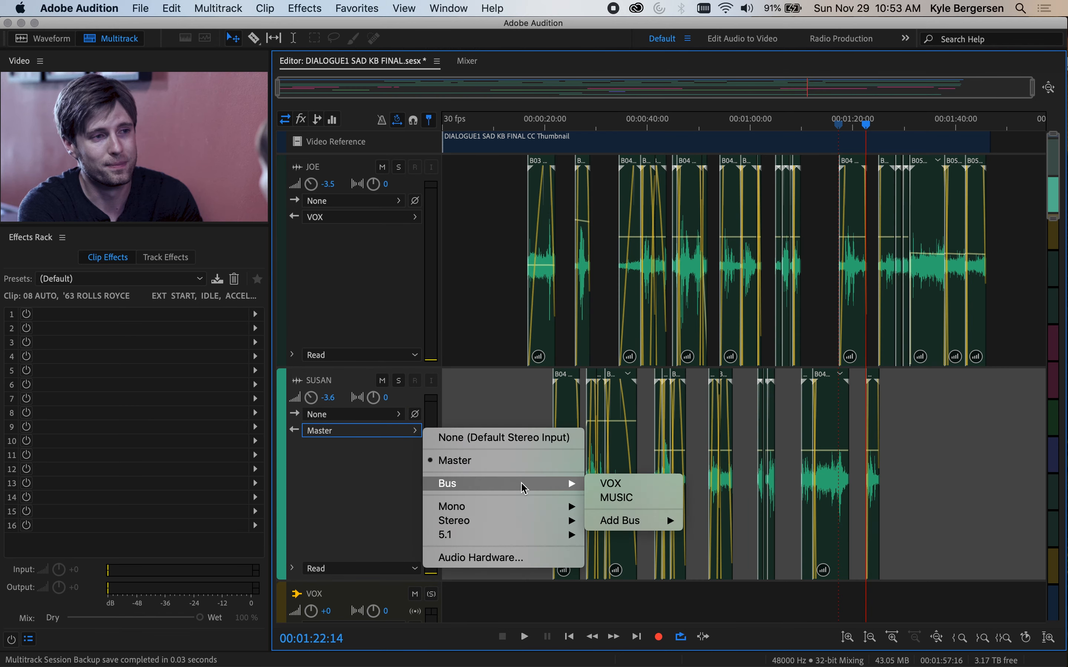
pyautogui.click(625, 489)
pyautogui.scroll(-3, 367, 464)
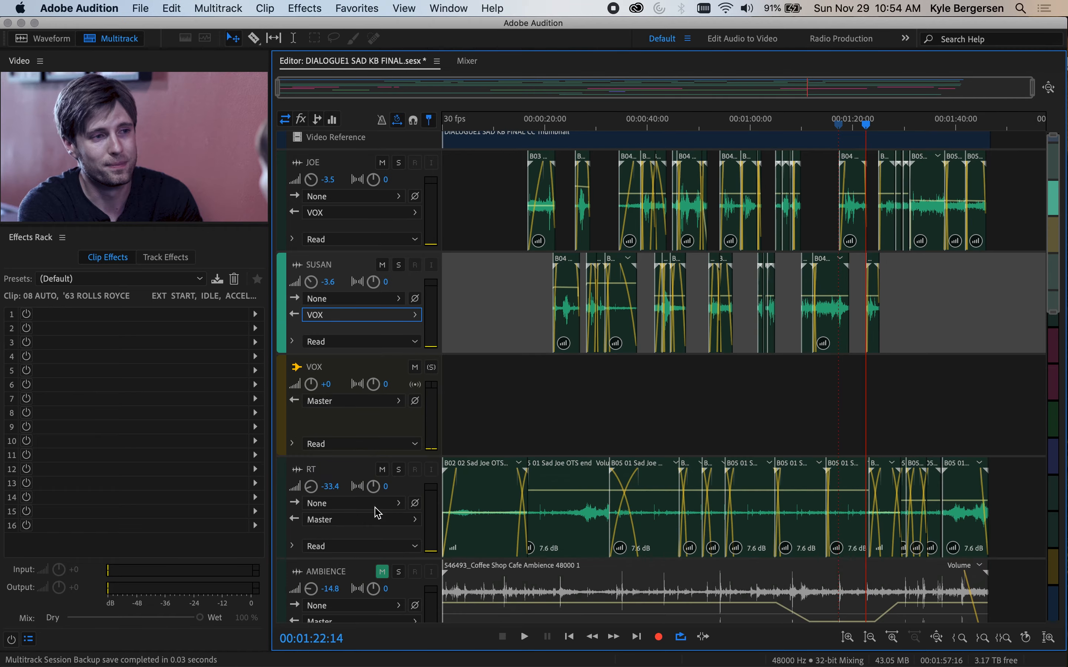
# - Set the VOX bus fader to -0.2 dB in the mixer and play from about 1:22 to check the dialogue bus level
pyautogui.click(468, 61)
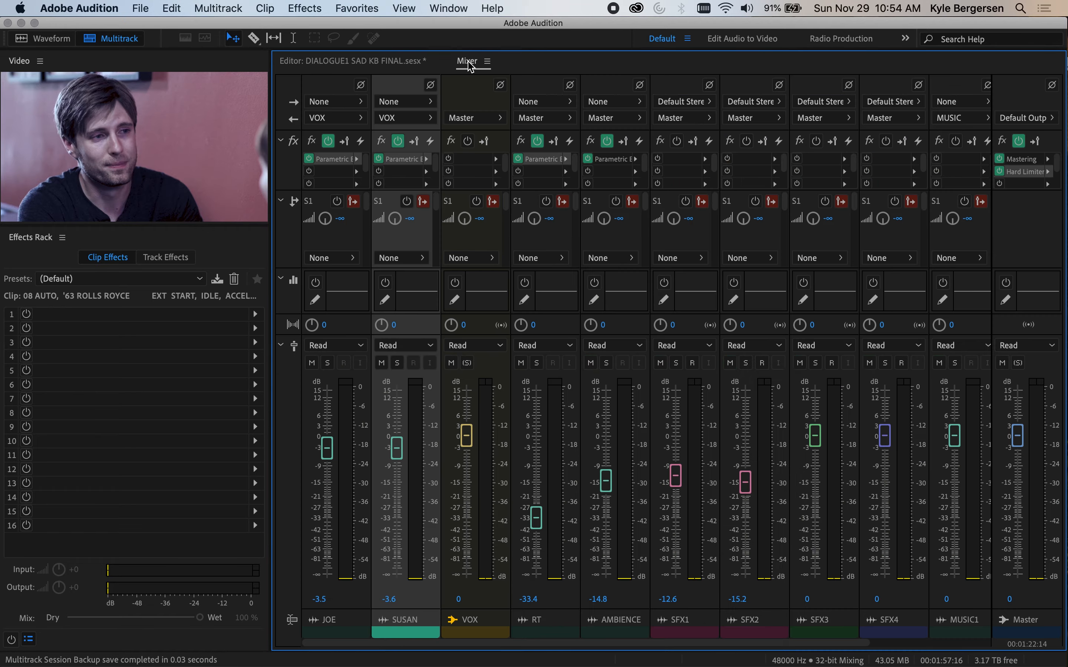
pyautogui.click(466, 439)
pyautogui.press('space')
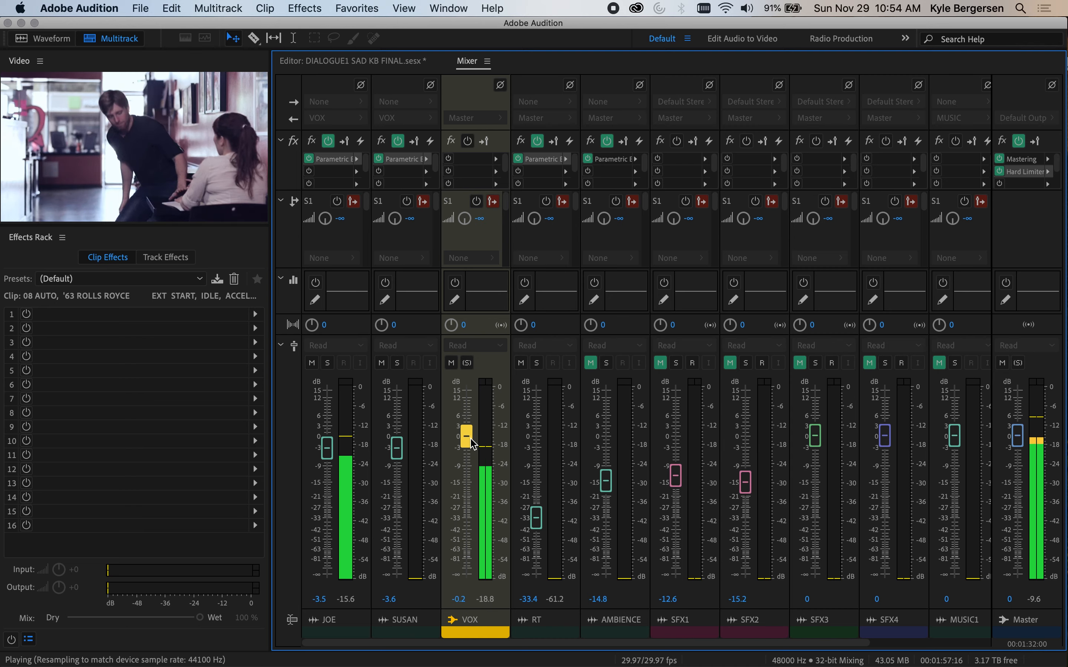
pyautogui.press('space')
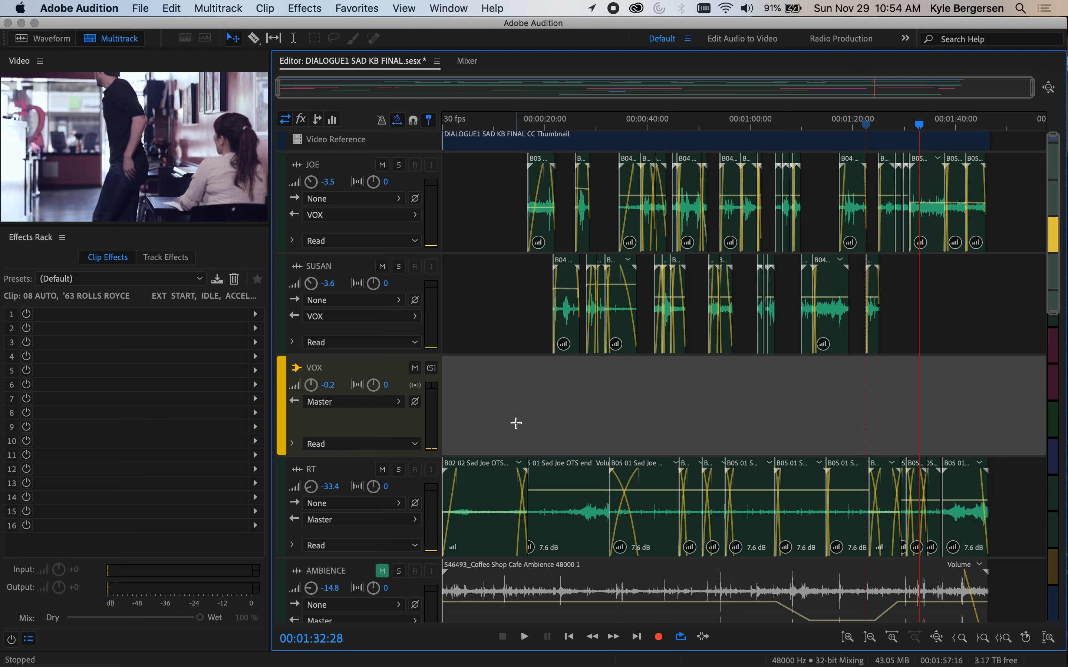
# - Show the VOX bus volume envelope and keyframe it at about 0:20, up to +15 dB at about 0:31, and down at about 0:49
pyautogui.click(292, 443)
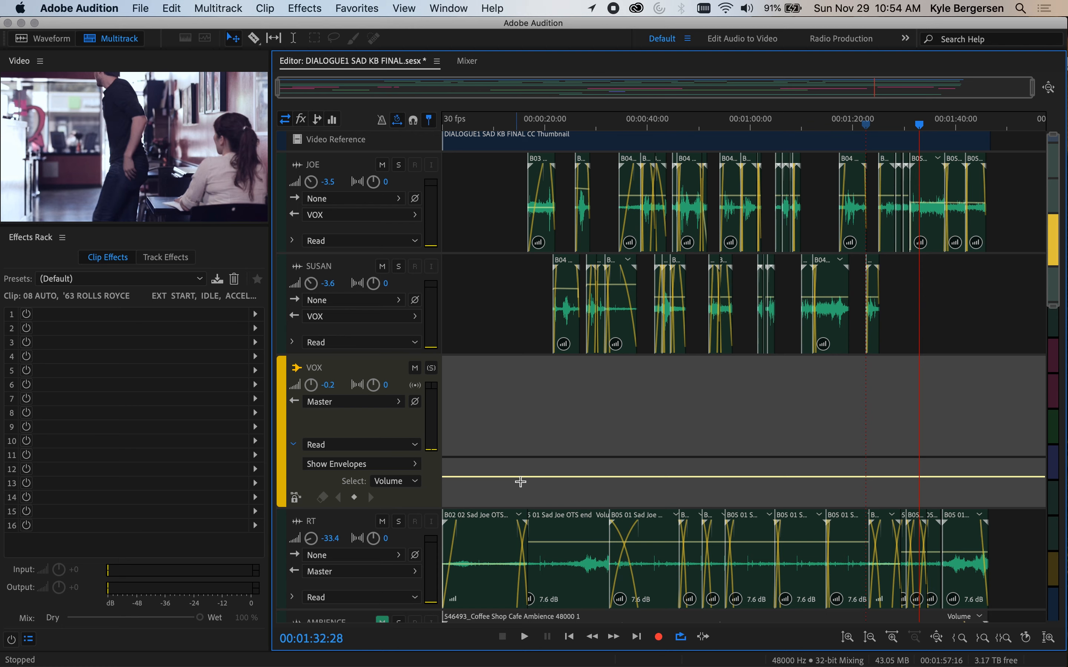
pyautogui.click(545, 476)
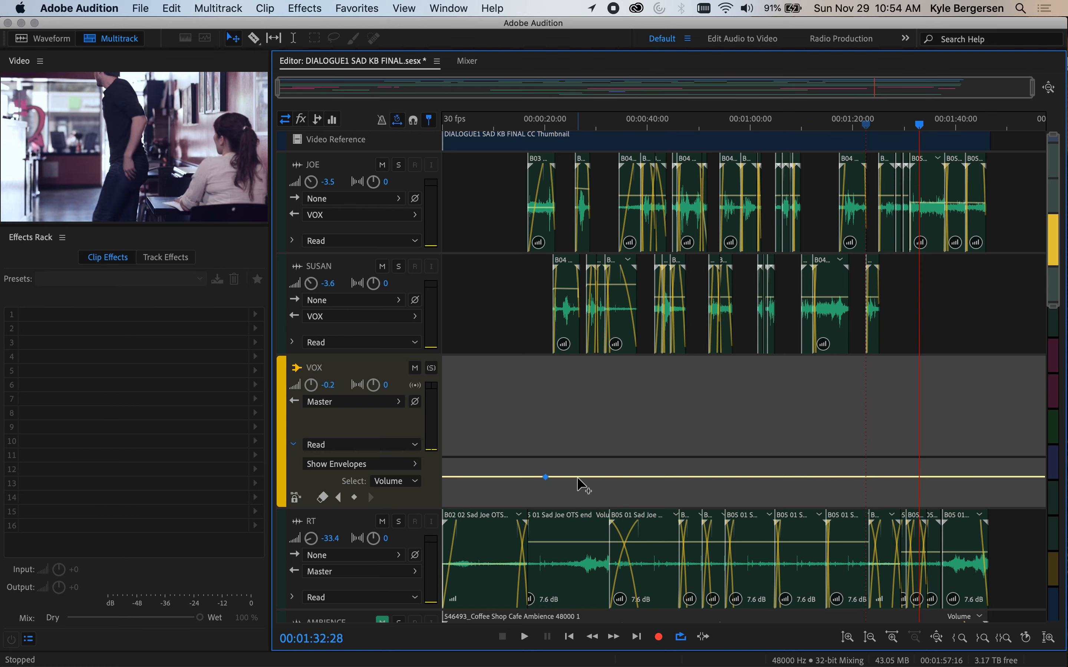
pyautogui.moveTo(577, 478); pyautogui.dragTo(600, 462)
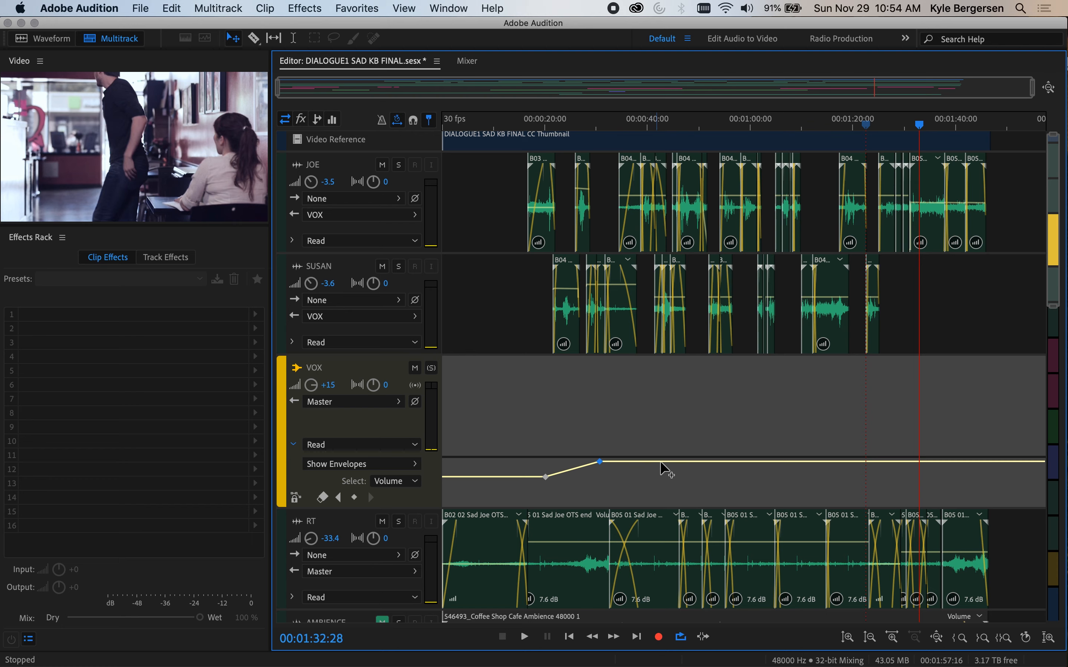
pyautogui.moveTo(689, 461); pyautogui.dragTo(696, 483)
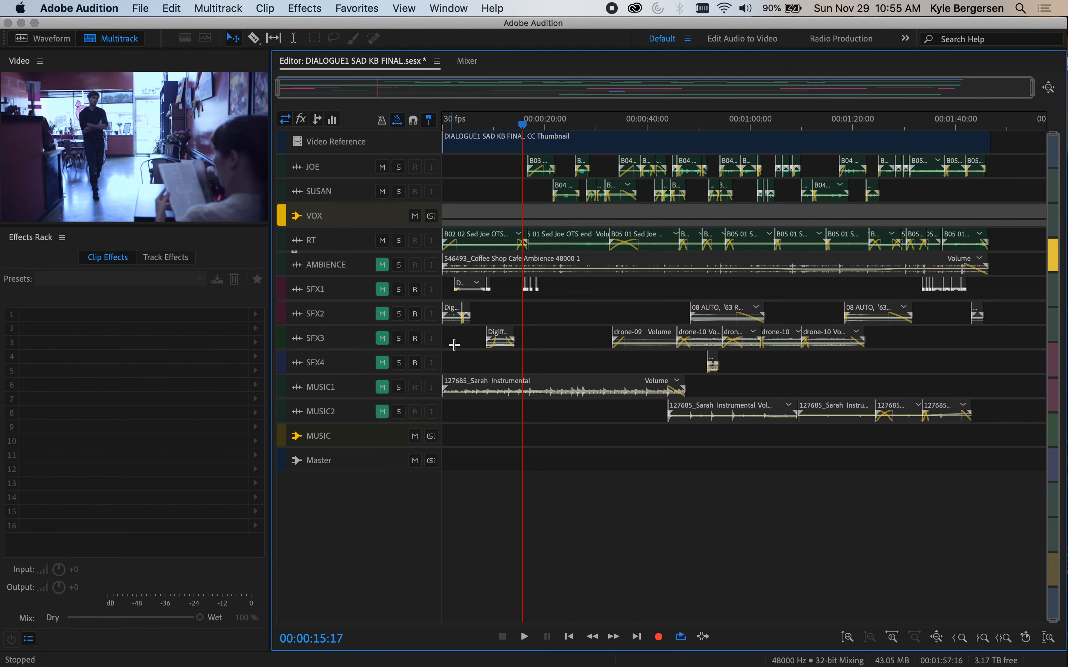
# - Unmute the AMBIENCE track and play the opening from about 0:02 to hear it with the room tone
pyautogui.scroll(10, 300, 420)
pyautogui.scroll(-1, 300, 420)
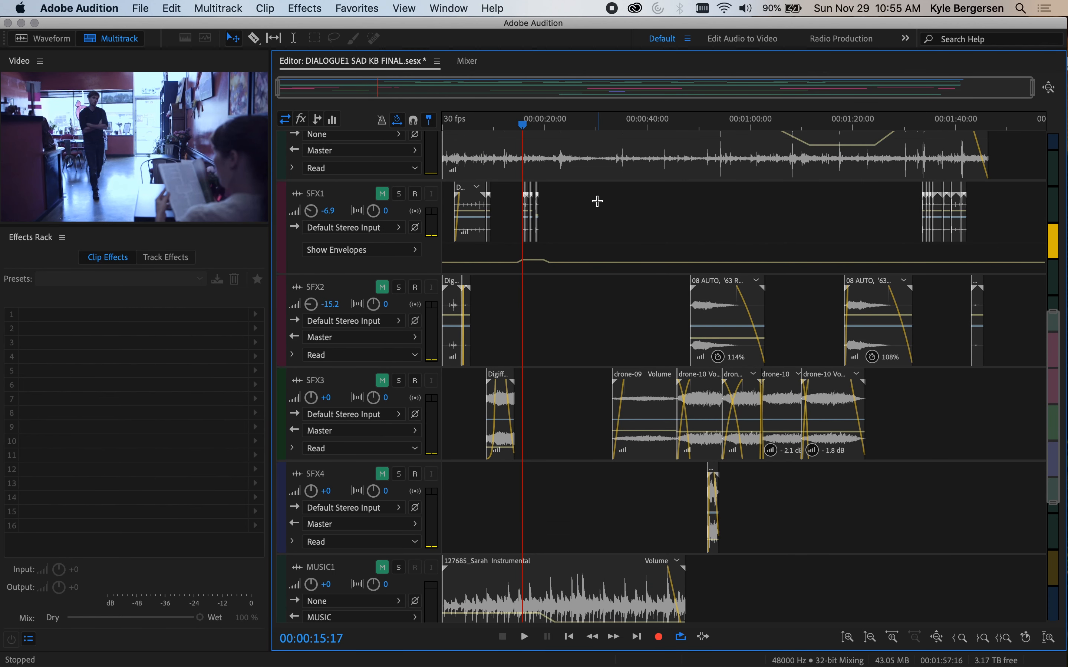
pyautogui.scroll(5, 597, 201)
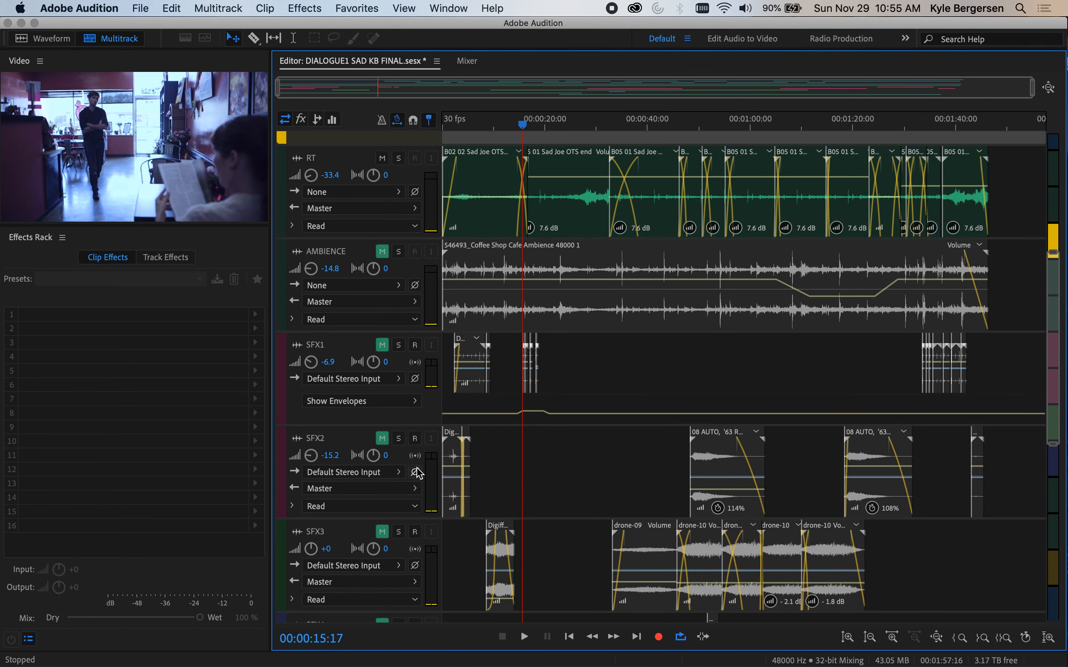
pyautogui.click(384, 252)
pyautogui.moveTo(521, 128); pyautogui.dragTo(452, 132)
pyautogui.press('space')
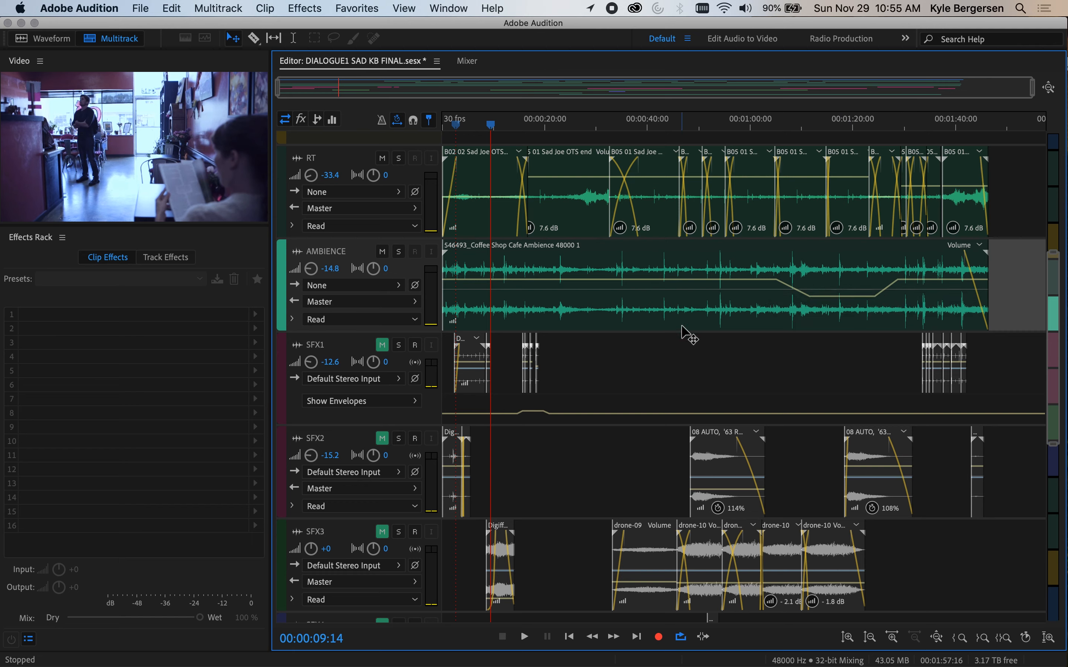
pyautogui.click(454, 128)
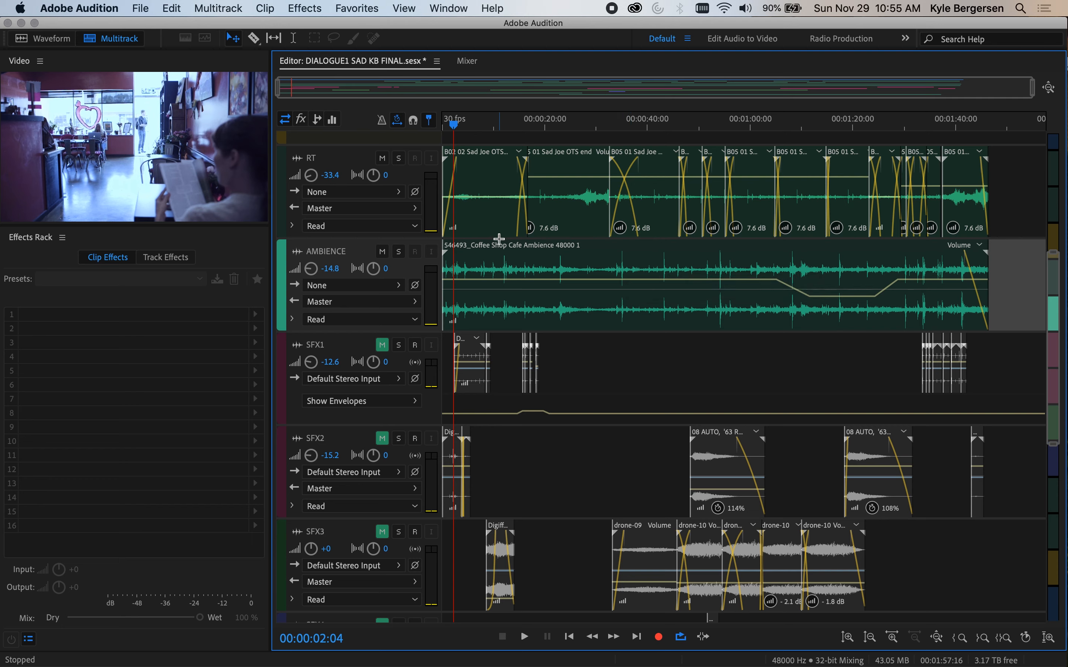
pyautogui.press('space')
pyautogui.press('space')
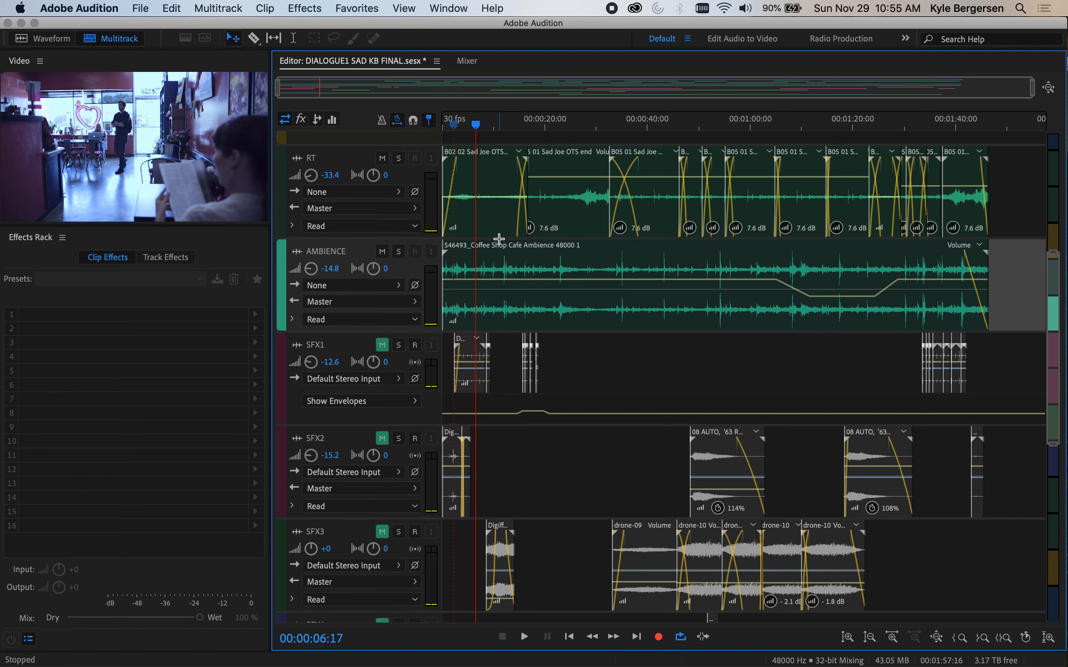
# - Unmute the SFX1 track and play from about 0:02 to hear its effects over the ambience
pyautogui.click(382, 345)
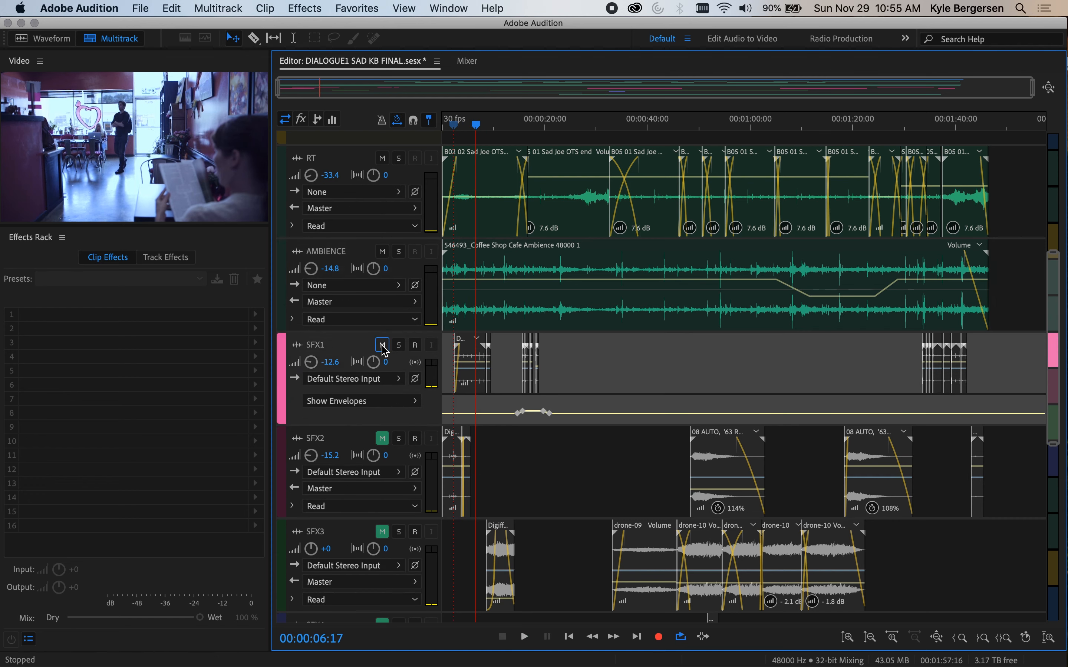
pyautogui.click(453, 128)
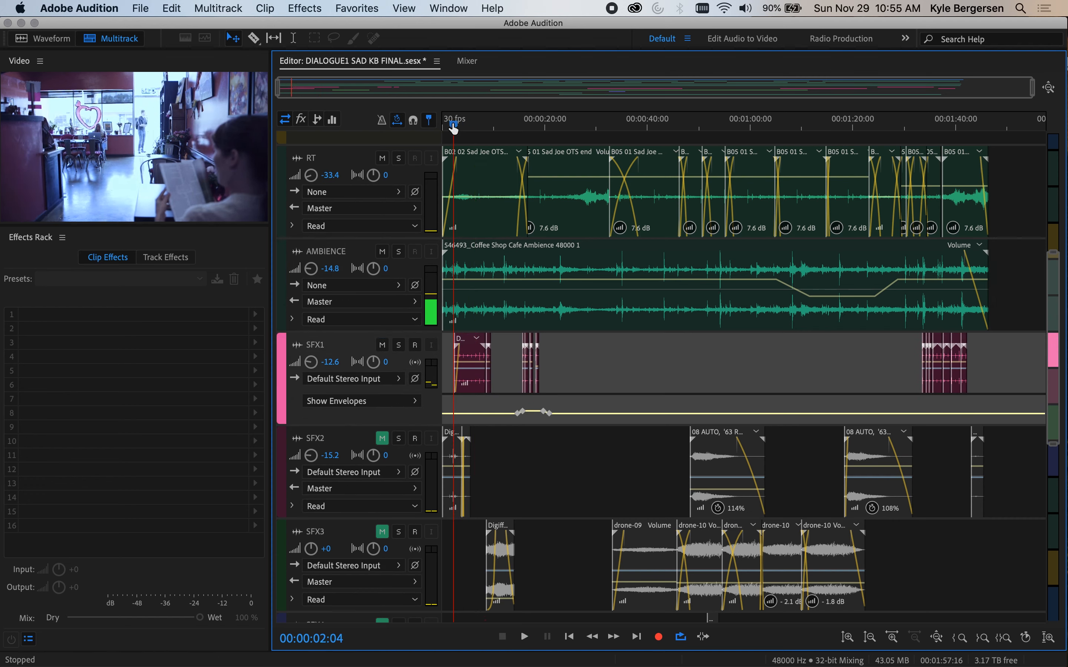
pyautogui.press('space')
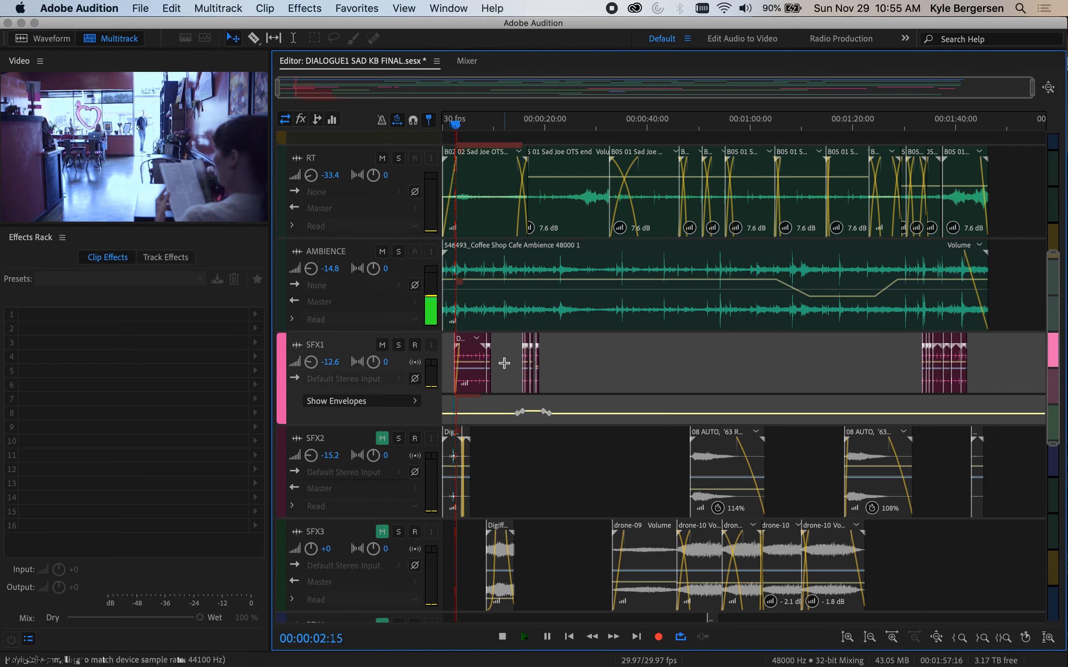